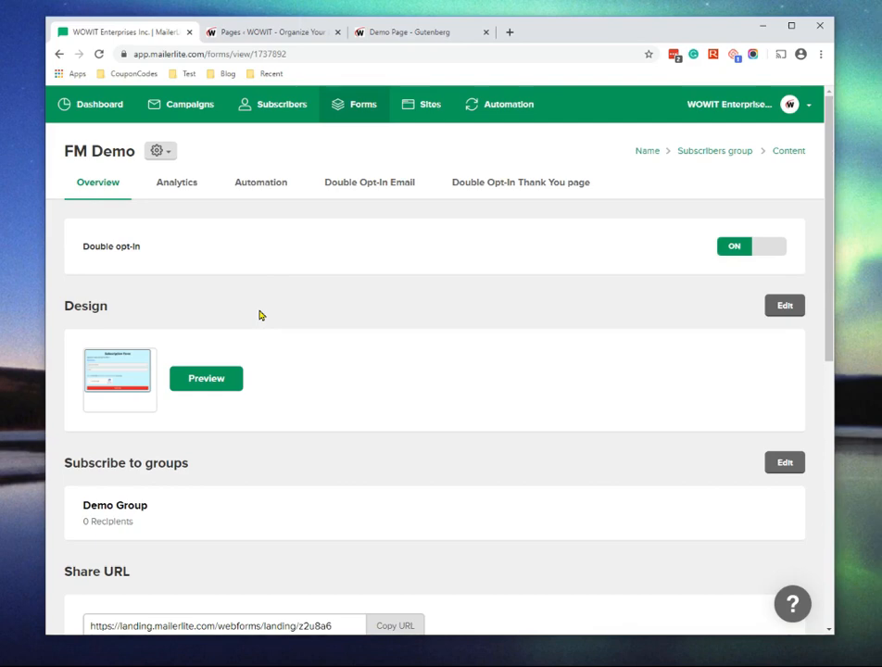
# - Review the FM Demo form's overview and JavaScript embed codes, and look over the published Demo Page – Gutenberg
pyautogui.scroll(-3, 365, 393)
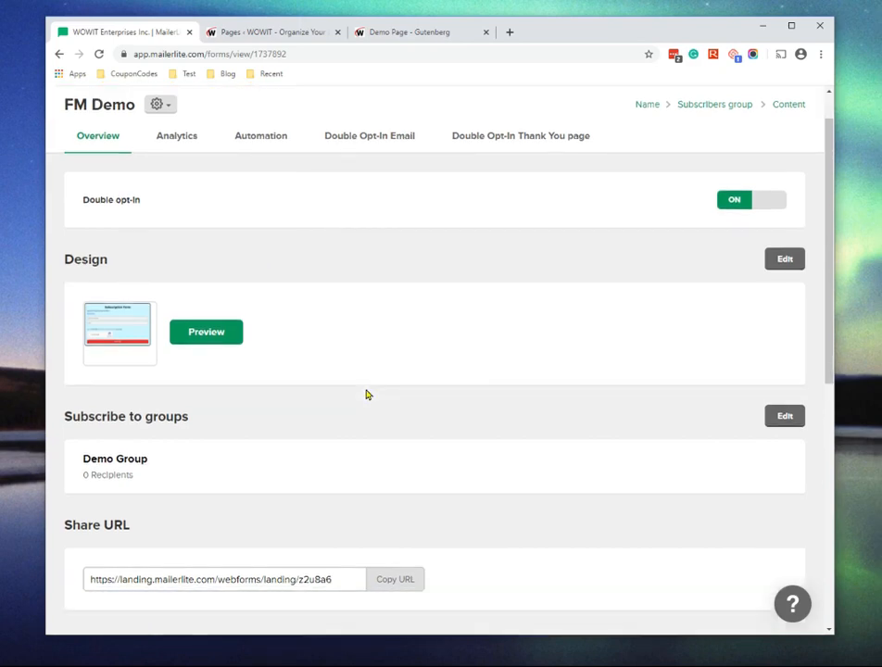
pyautogui.scroll(-4, 378, 467)
pyautogui.moveTo(248, 425); pyautogui.dragTo(89, 301)
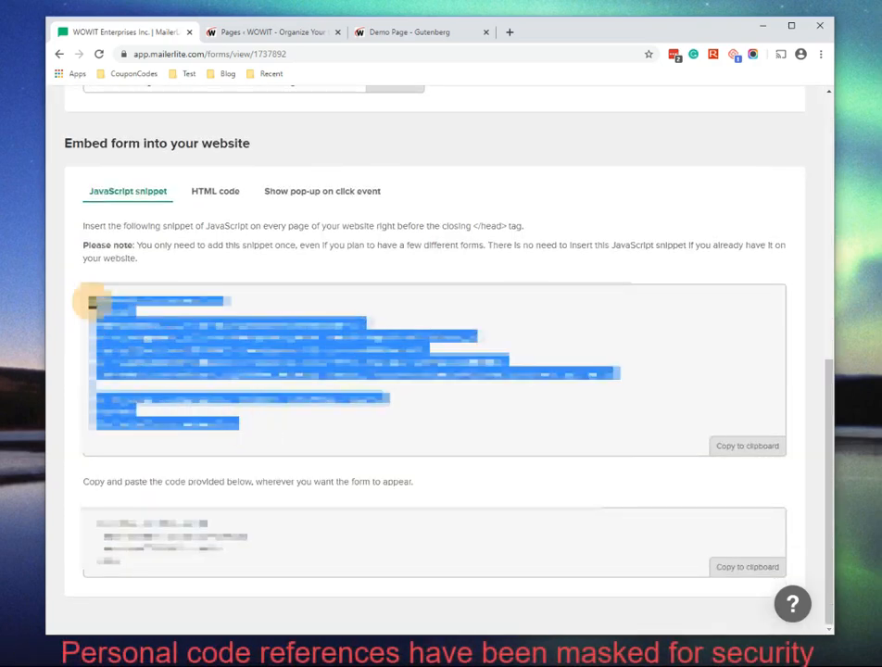
pyautogui.click(154, 248)
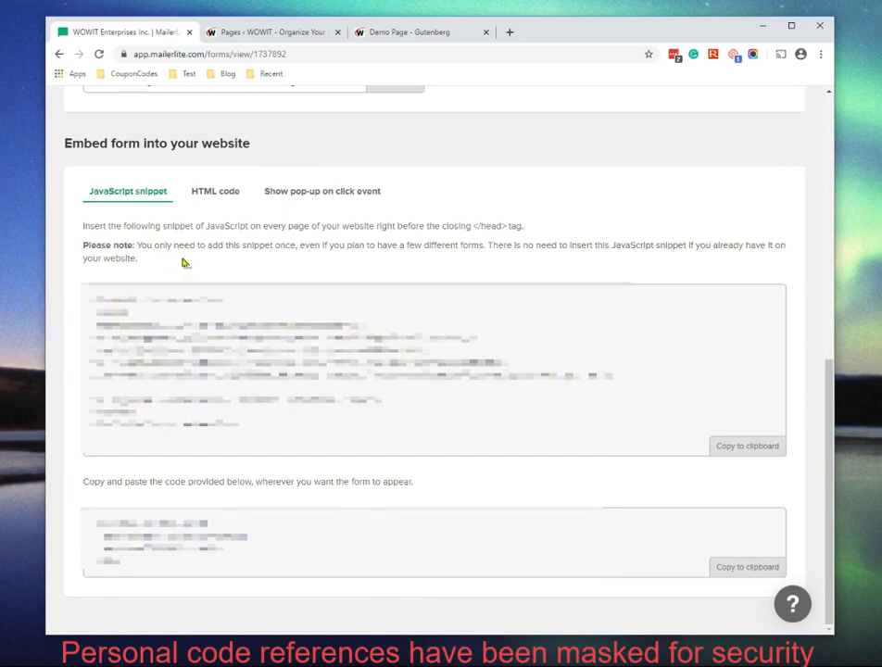
pyautogui.scroll(3, 336, 278)
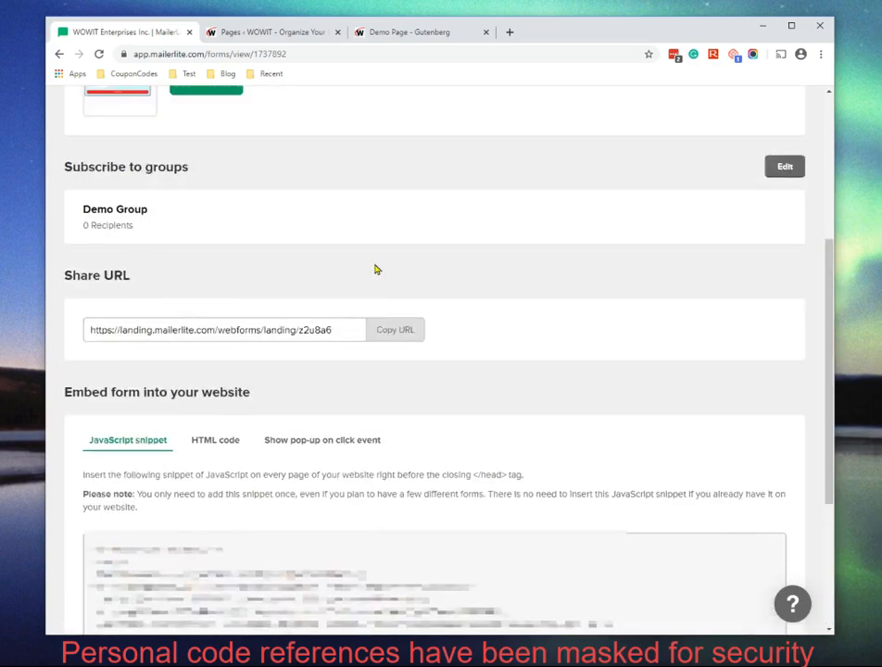
pyautogui.scroll(4, 375, 269)
pyautogui.scroll(-4, 379, 270)
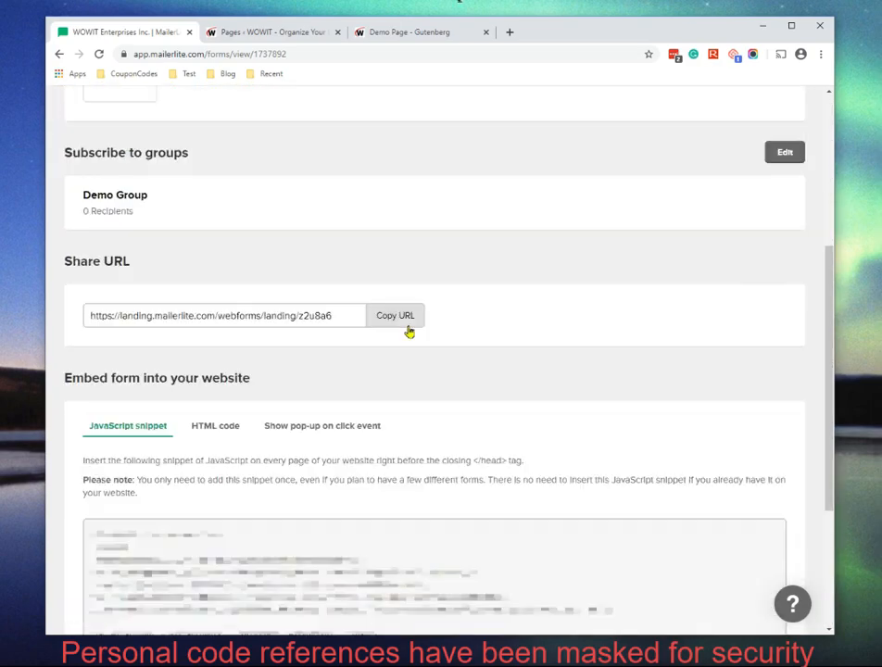
pyautogui.scroll(-5, 409, 331)
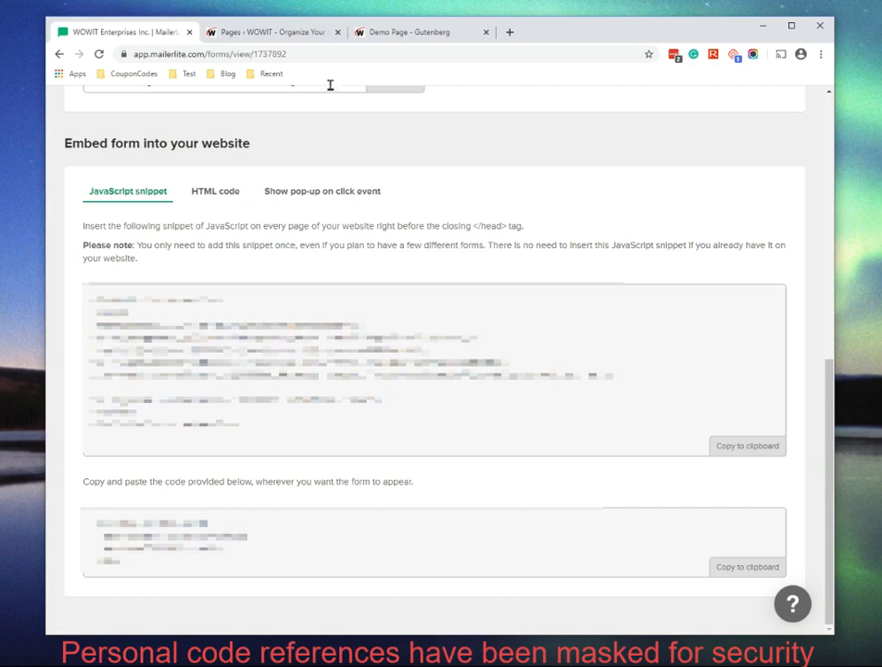
pyautogui.click(416, 33)
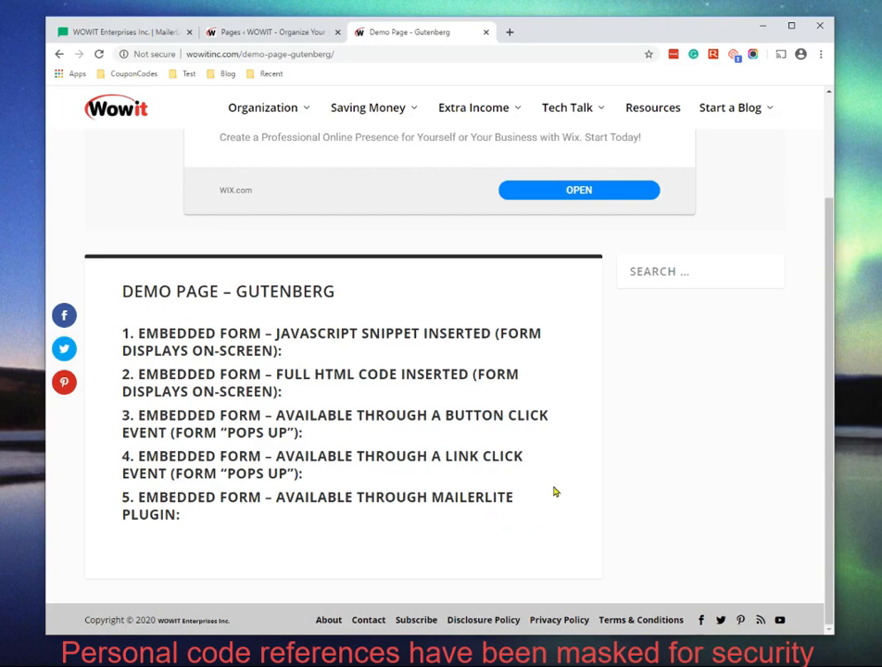
pyautogui.moveTo(286, 104)
# - Copy the form-specific JavaScript embed code in MailerLite and open Demo Page – Gutenberg for editing in WordPress
pyautogui.click(154, 37)
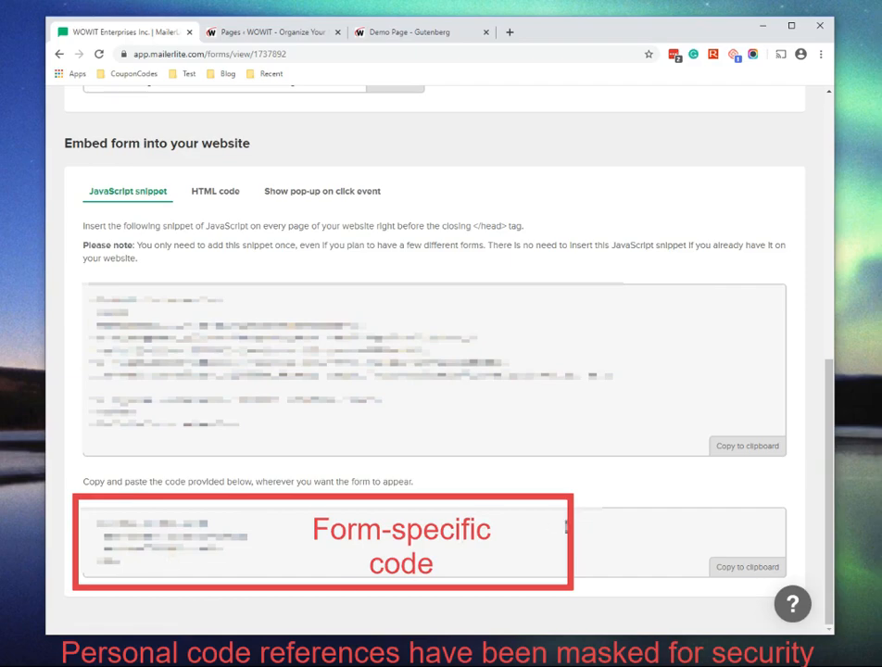
pyautogui.click(742, 573)
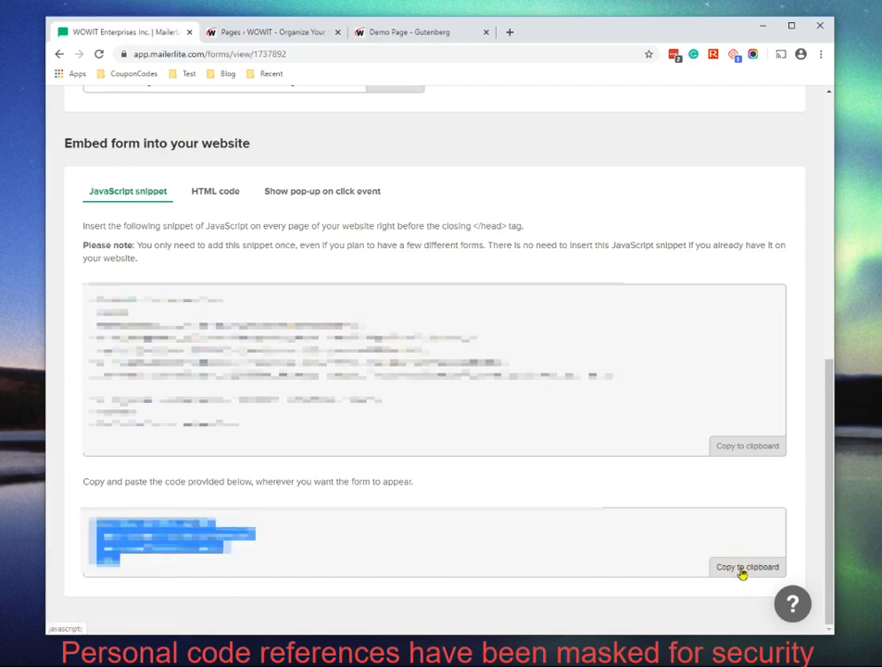
pyautogui.click(252, 37)
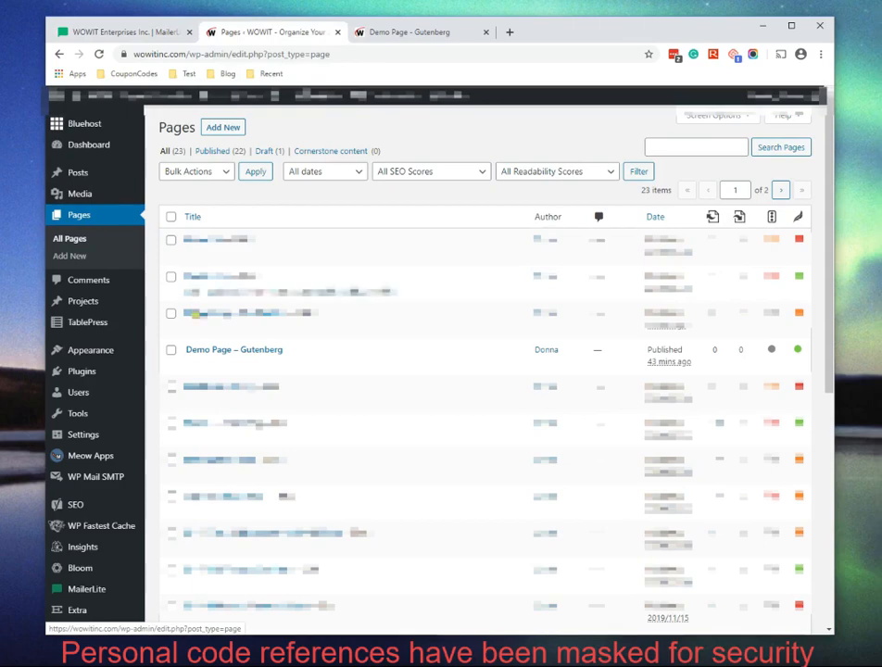
pyautogui.moveTo(193, 367)
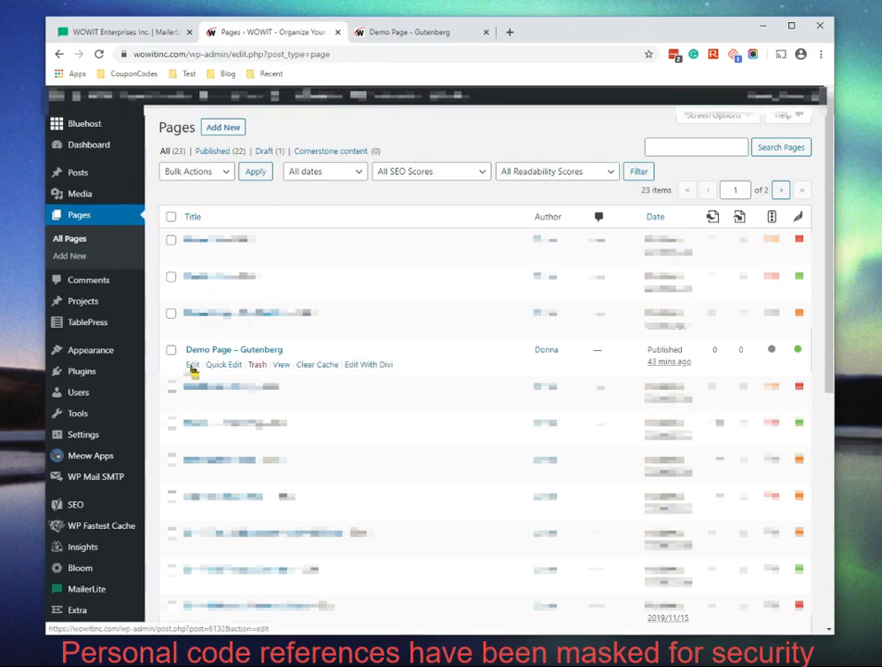
pyautogui.click(192, 365)
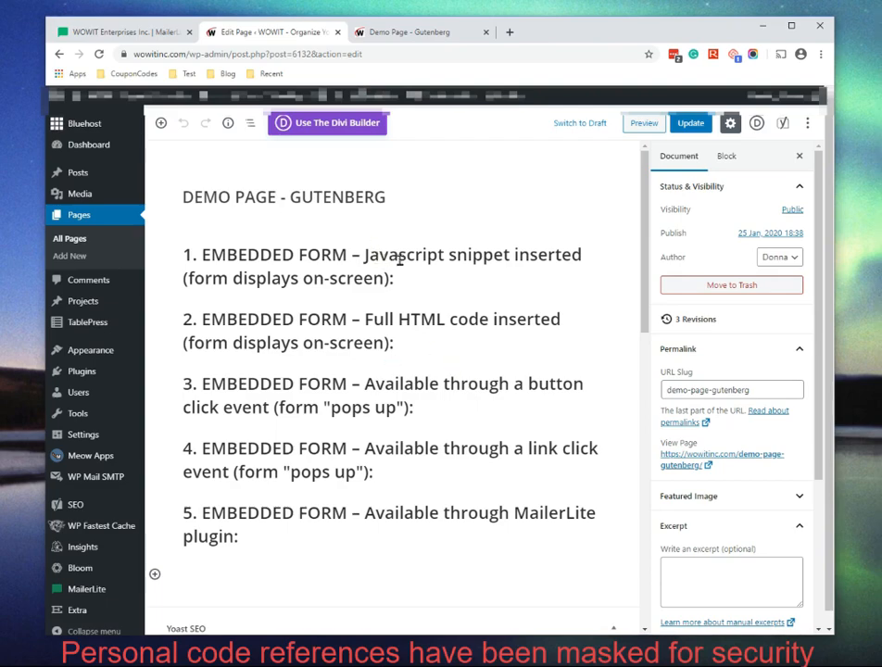
# - Add a Shortcode block under heading 1, the JavaScript snippet section, and paste the copied form-specific code into it
pyautogui.click(141, 35)
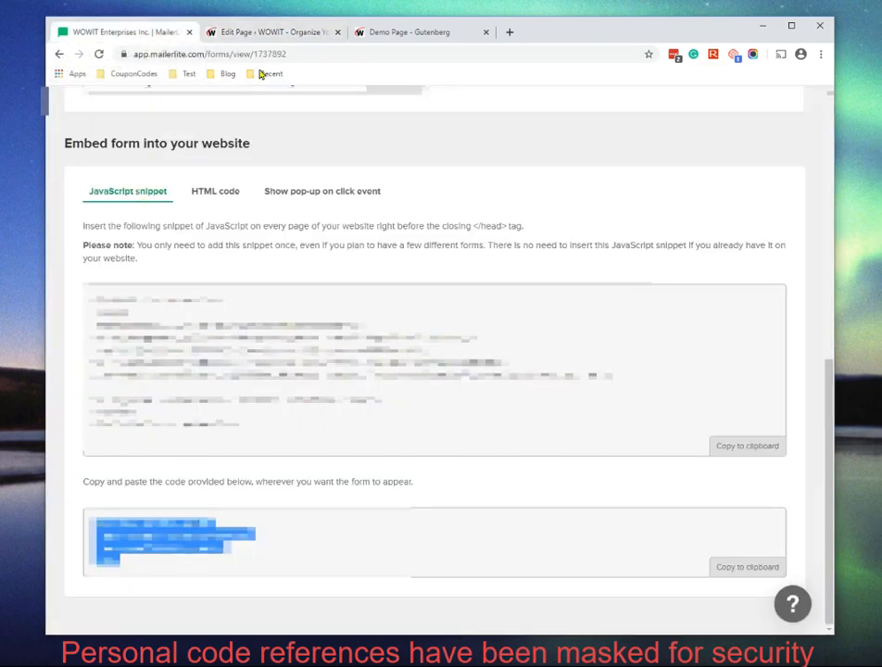
pyautogui.click(271, 34)
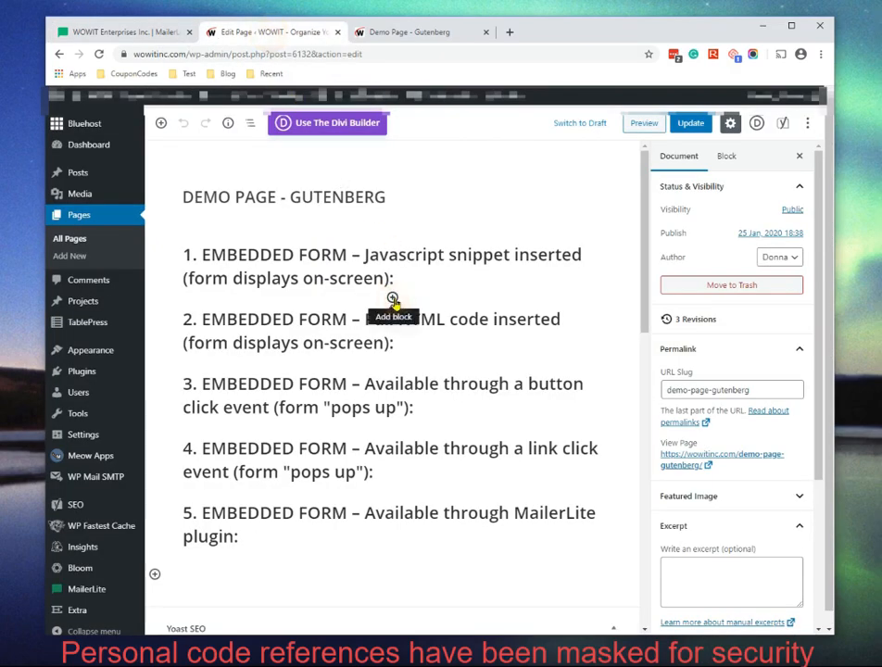
pyautogui.click(393, 298)
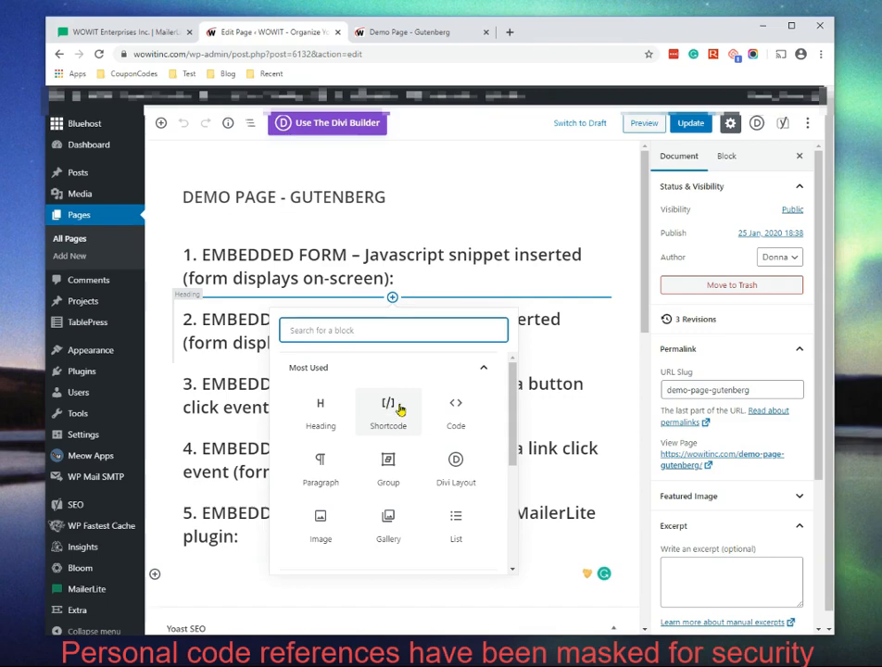
pyautogui.click(398, 408)
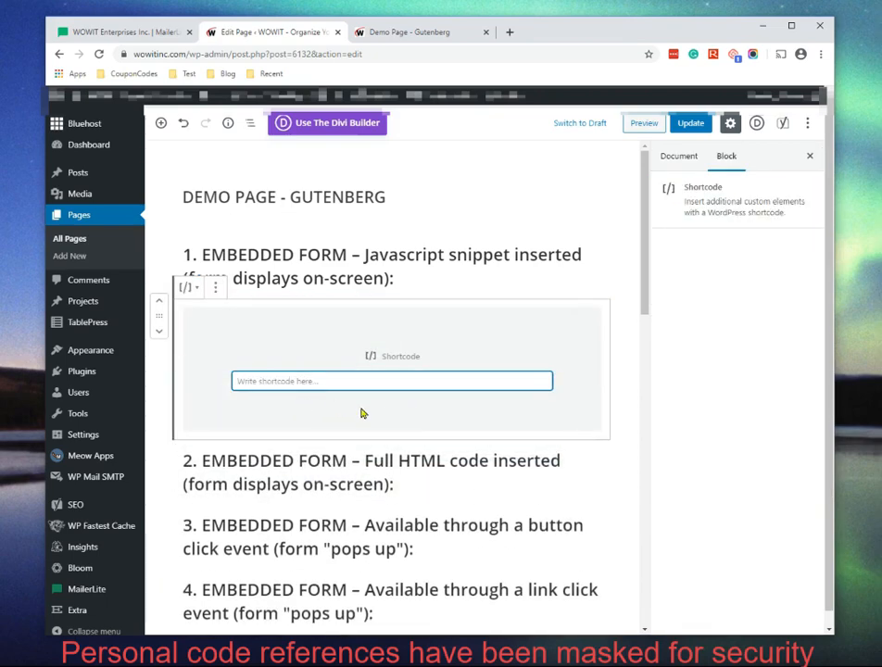
pyautogui.click(269, 383)
pyautogui.hotkey('ctrl', 'v')
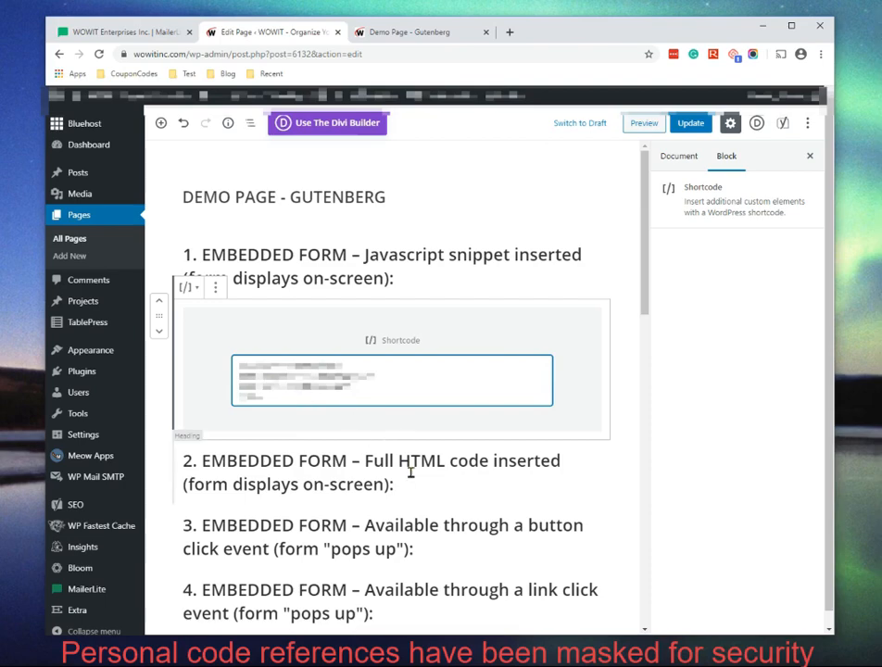
# - Switch to MailerLite and copy the form's full HTML embed code
pyautogui.click(94, 39)
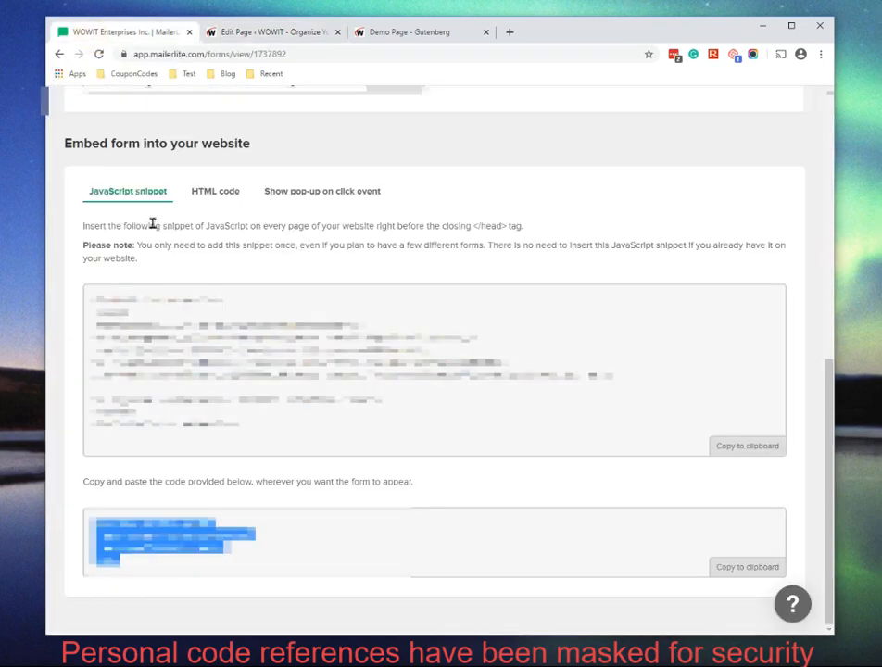
pyautogui.click(214, 198)
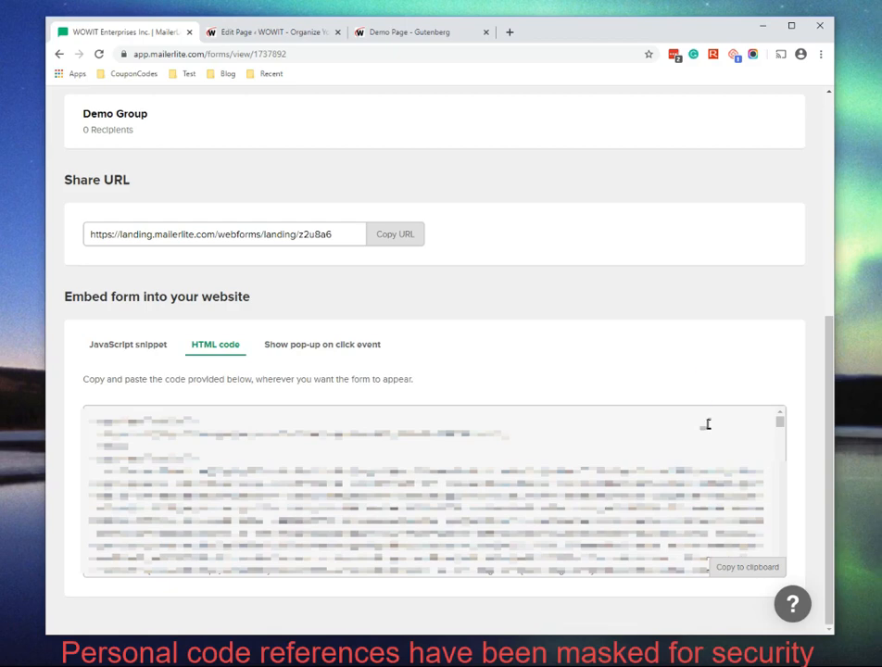
pyautogui.click(738, 568)
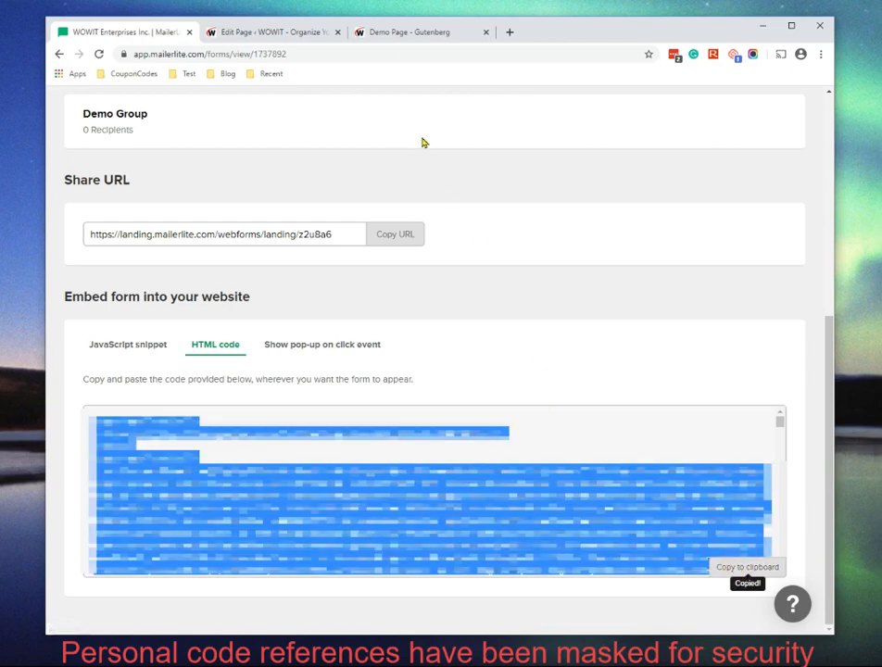
# - Back in the WordPress page editor, add a Shortcode block under heading 2 and paste the full HTML code into it
pyautogui.click(268, 33)
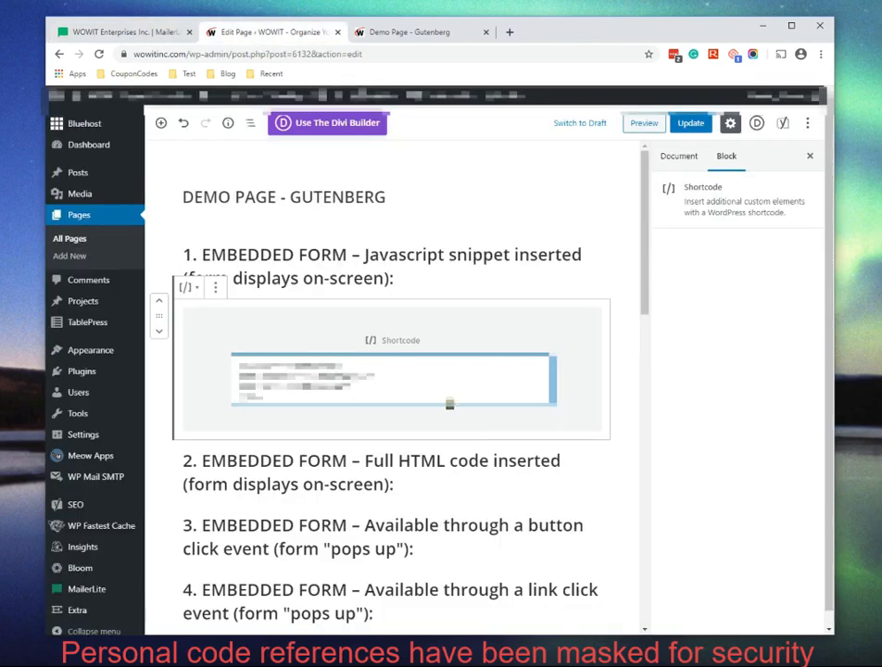
pyautogui.scroll(-3, 478, 444)
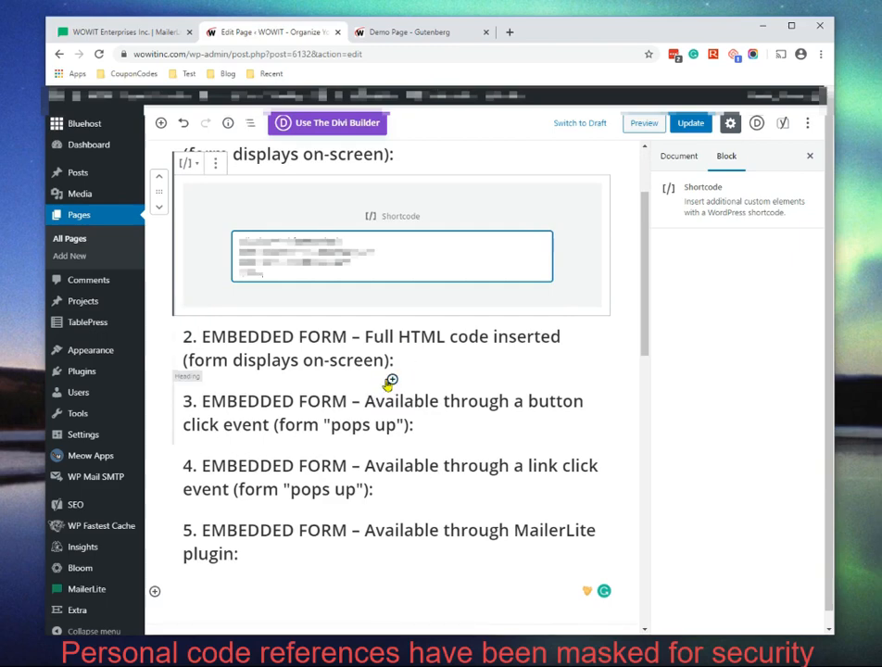
pyautogui.click(393, 379)
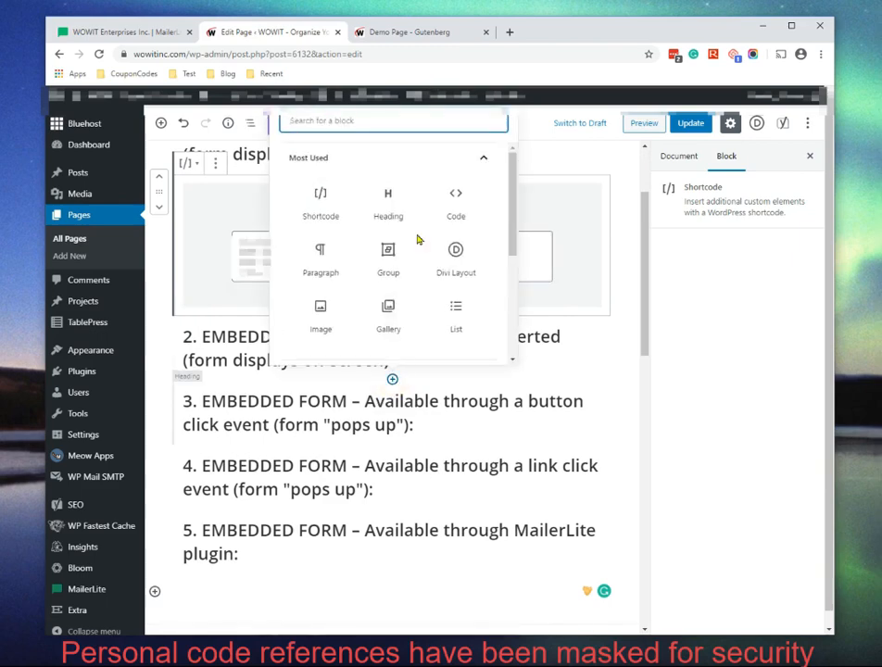
pyautogui.click(322, 198)
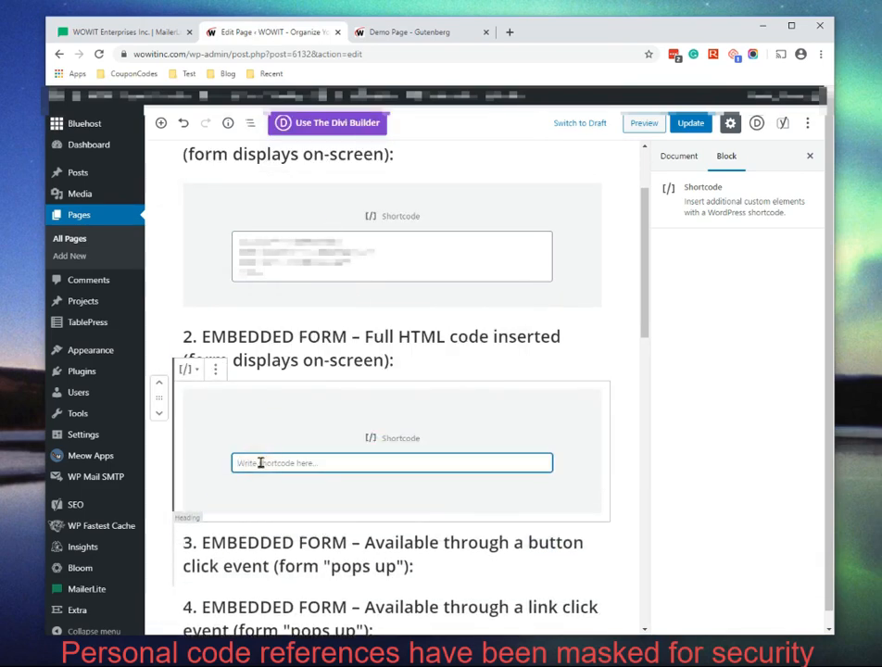
pyautogui.hotkey('ctrl', 'v')
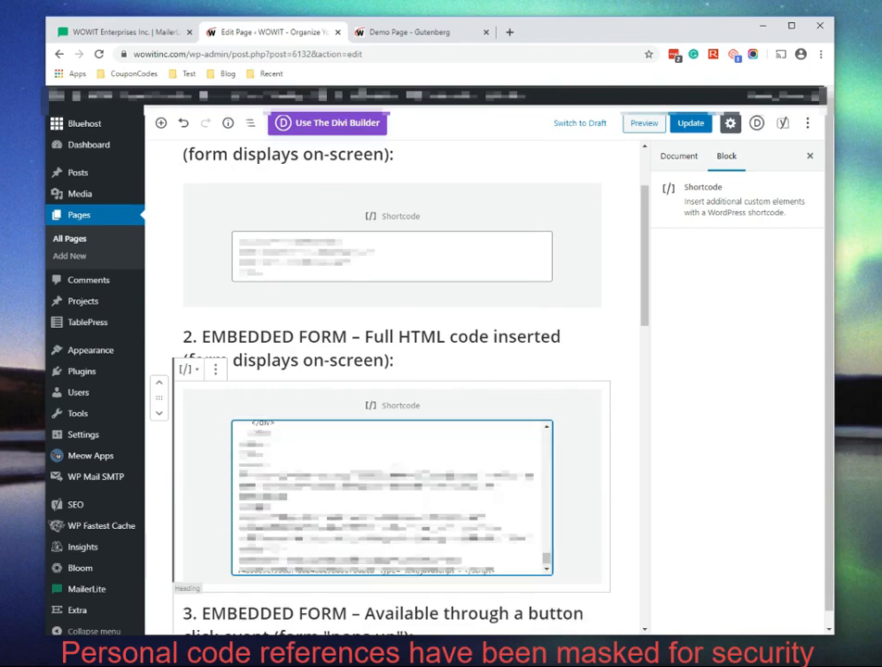
pyautogui.scroll(-5, 600, 450)
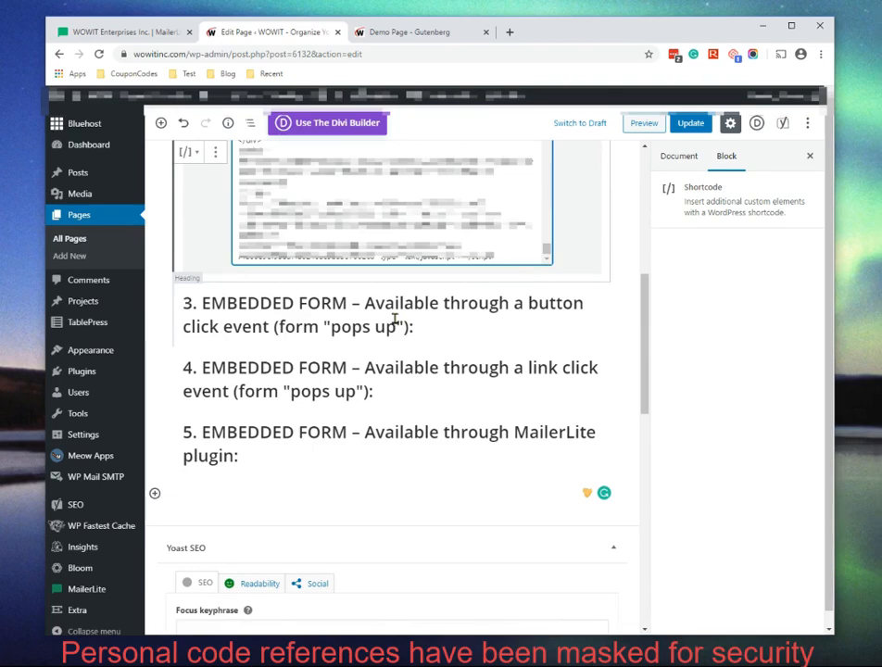
# - Switch to MailerLite and copy the code that shows the form as a pop-up on a button click
pyautogui.click(99, 34)
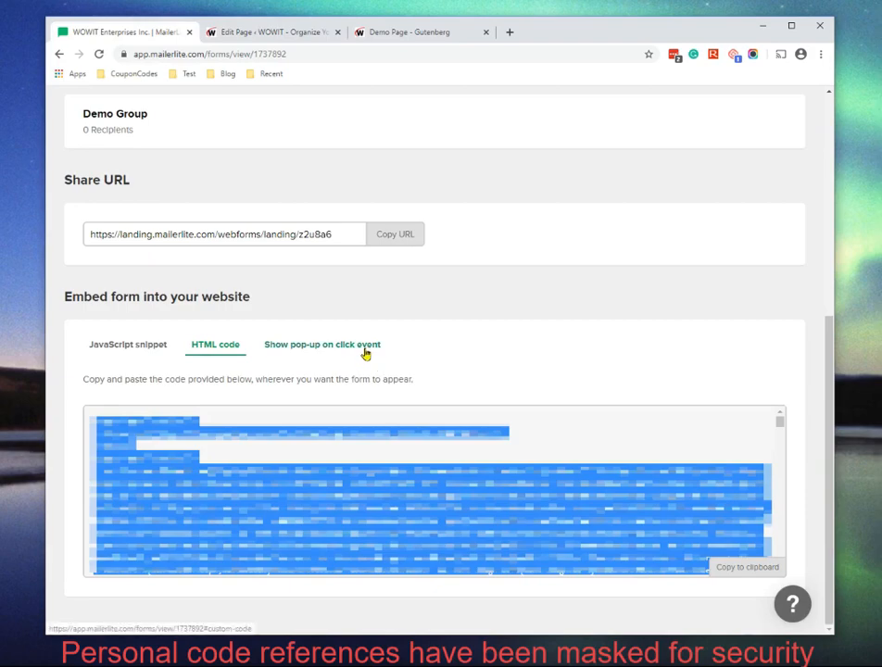
pyautogui.click(366, 354)
pyautogui.scroll(-2, 449, 426)
pyautogui.scroll(-2, 468, 453)
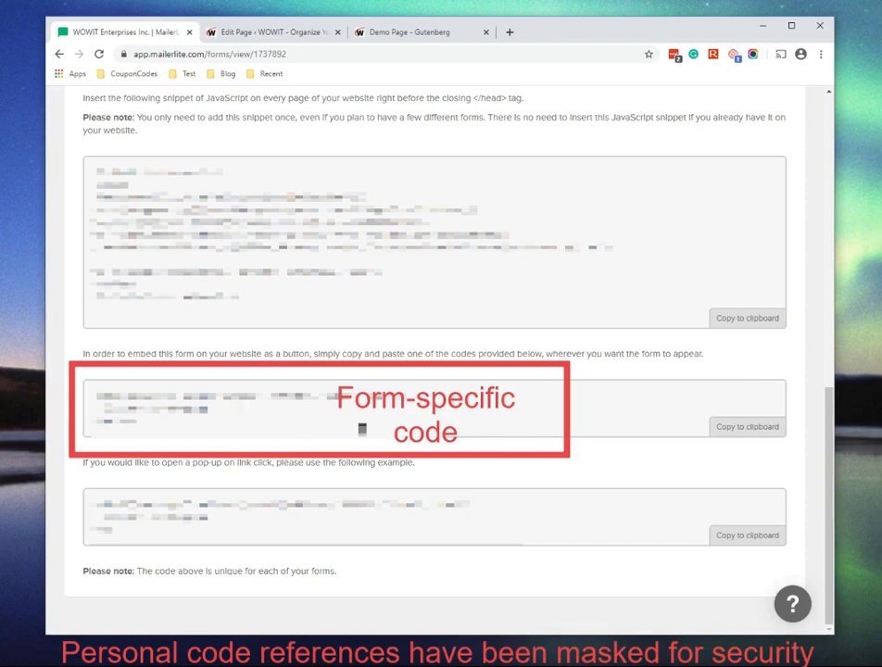
pyautogui.click(728, 437)
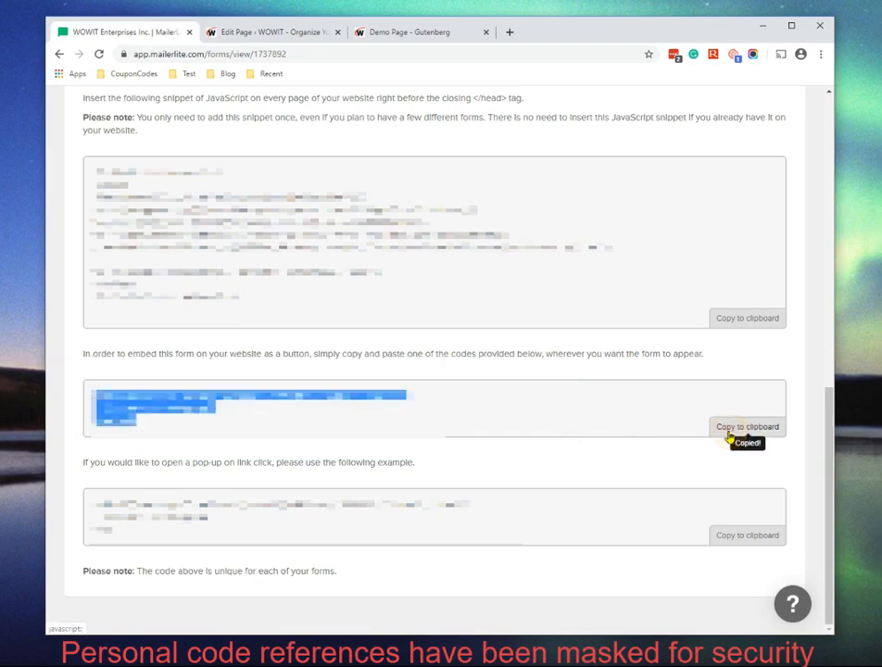
# - Back in the WordPress page editor, add a Shortcode block under heading 3 and paste the button pop-up code into it
pyautogui.click(269, 35)
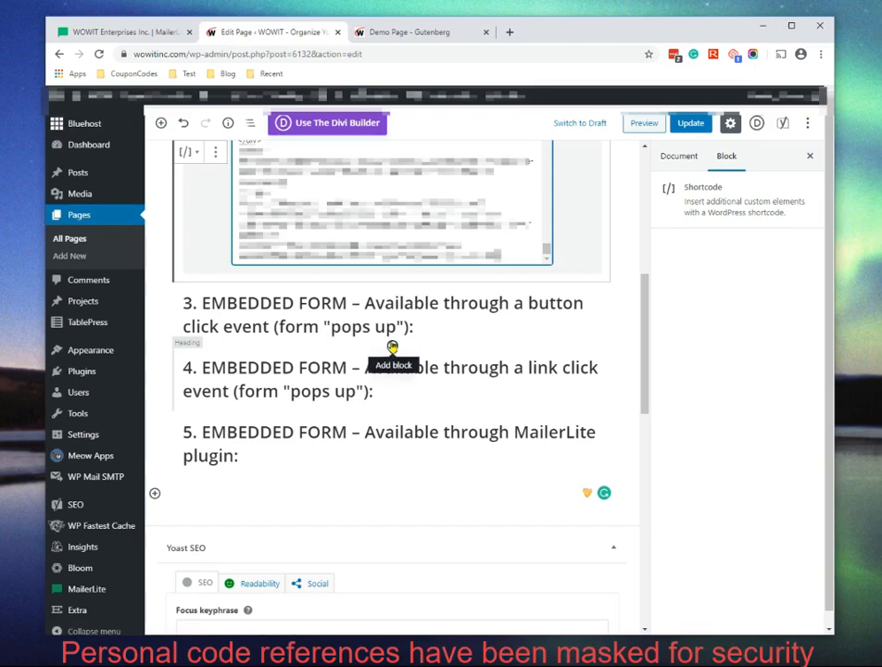
pyautogui.click(393, 346)
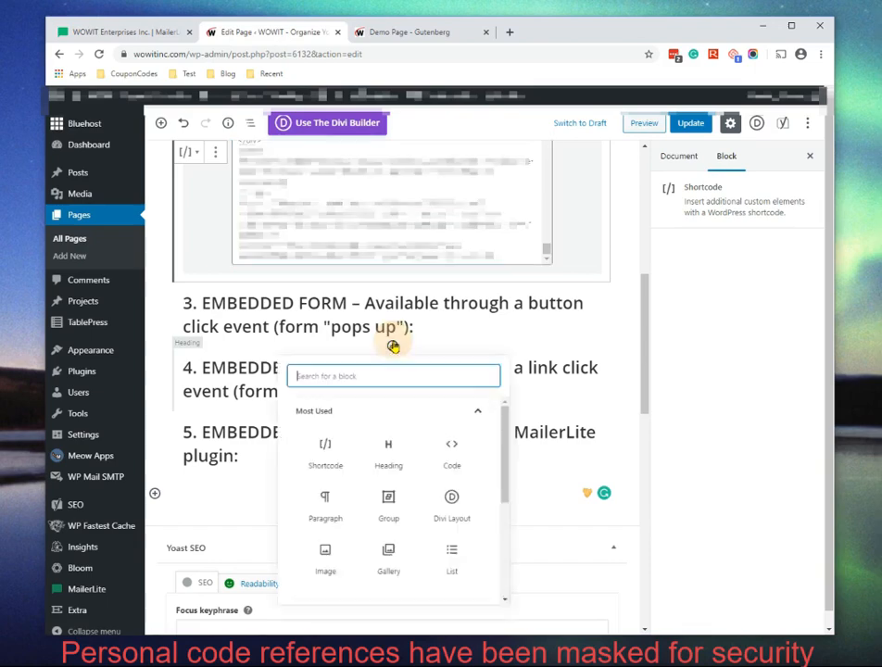
pyautogui.click(321, 473)
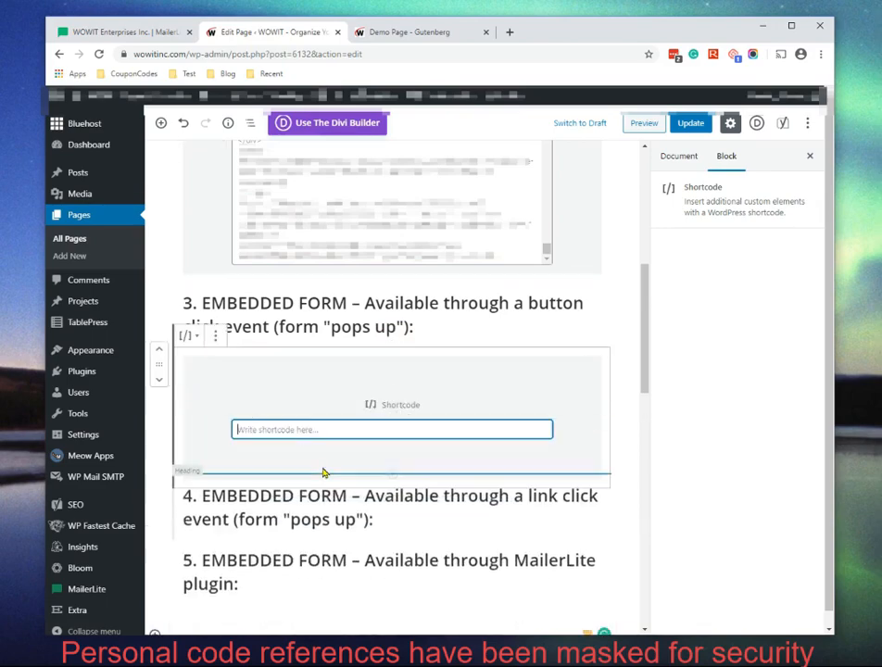
pyautogui.hotkey('ctrl', 'v')
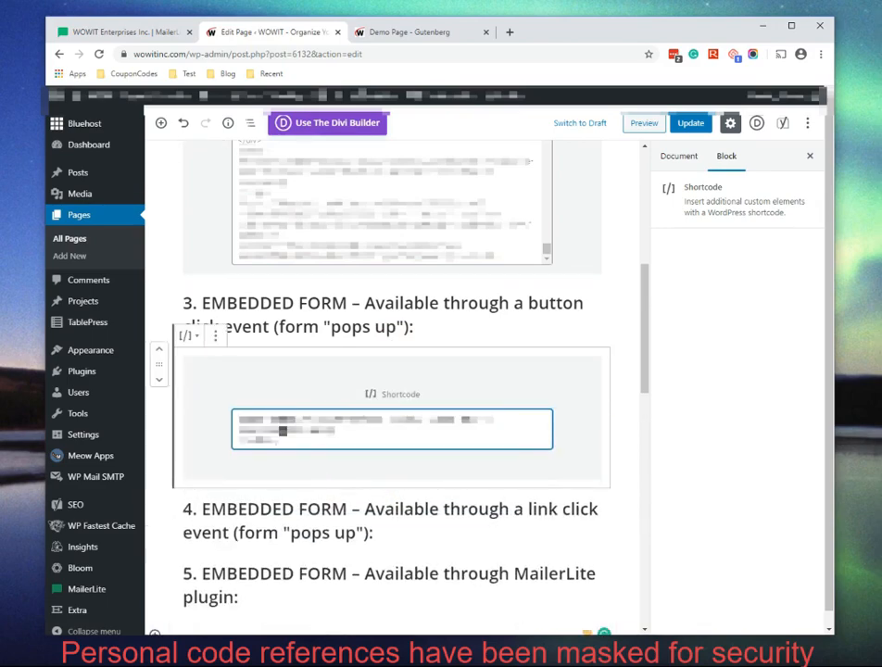
pyautogui.scroll(-3, 372, 523)
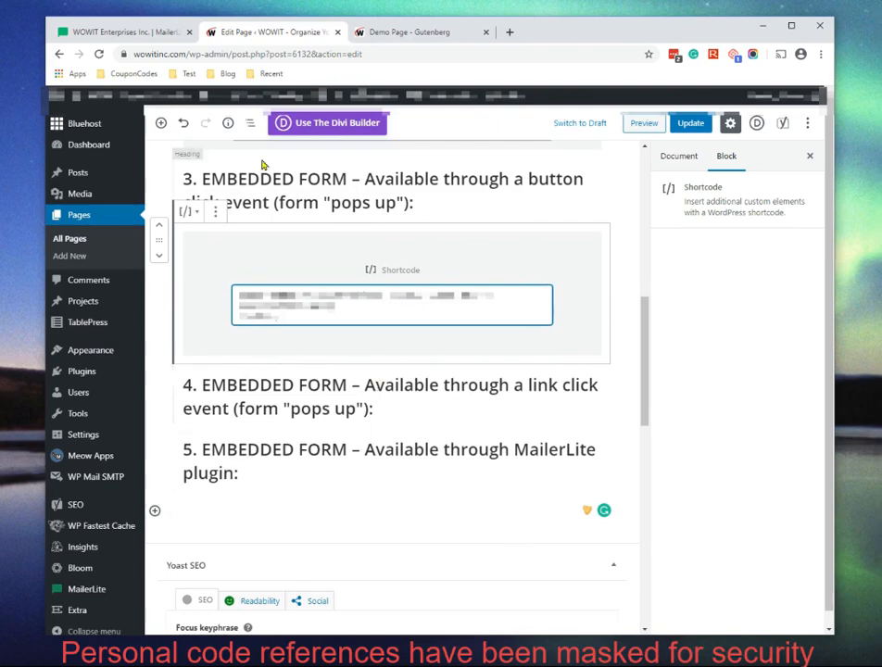
# - Switch to MailerLite and copy the code that opens the form as a pop-up on a link click
pyautogui.click(126, 33)
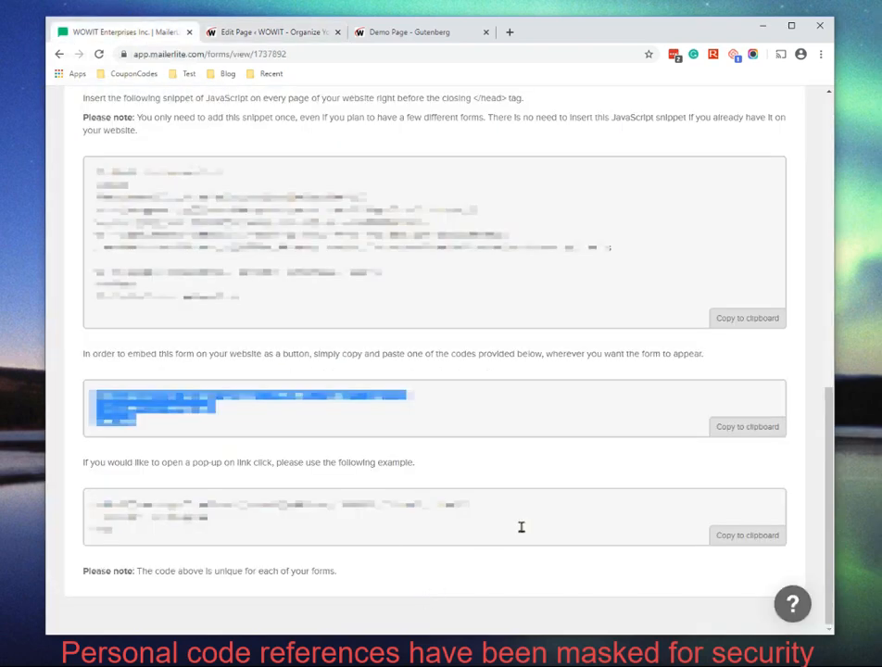
pyautogui.click(719, 542)
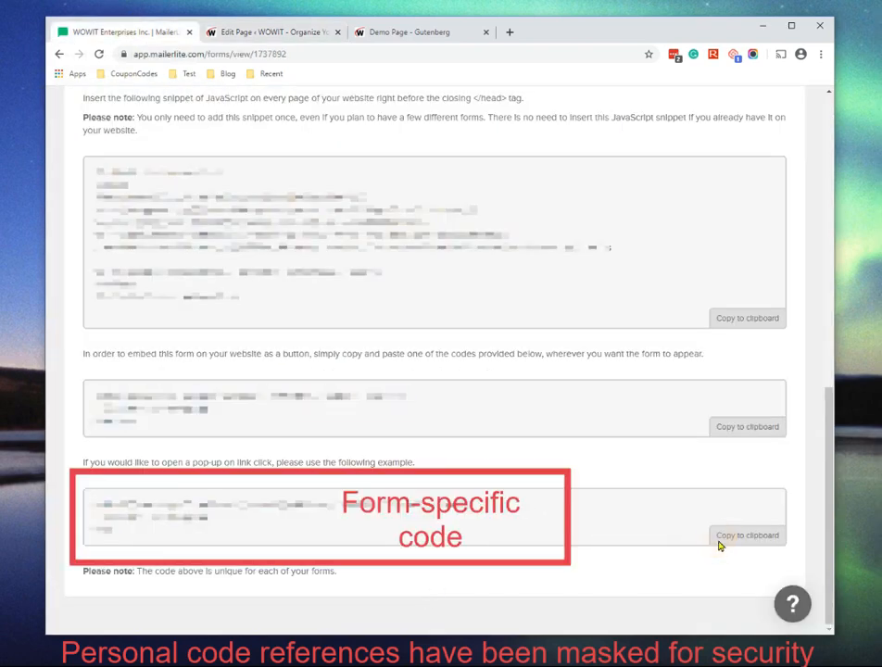
pyautogui.click(728, 544)
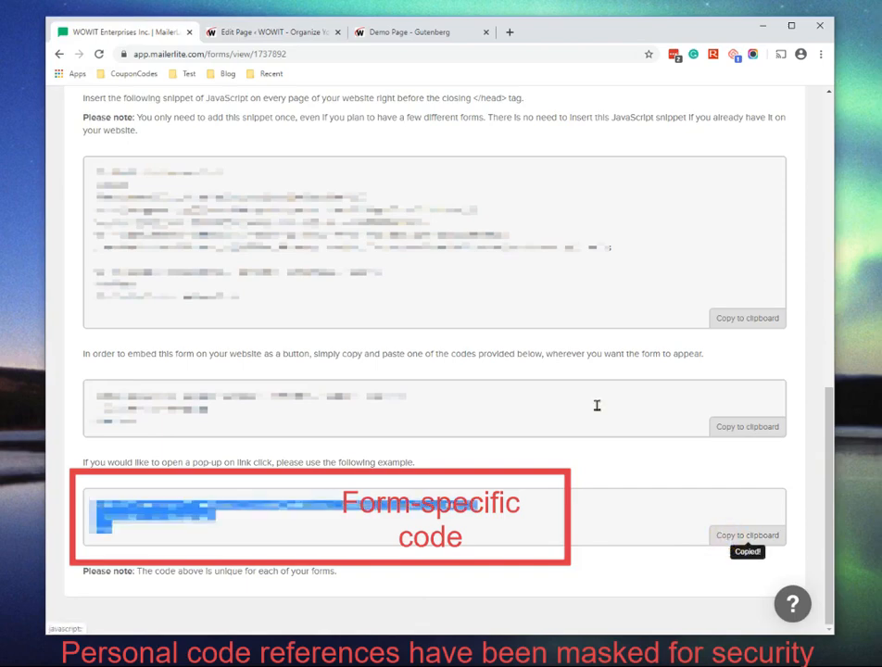
# - Back in the WordPress page editor, add a Shortcode block under heading 4 and paste the link pop-up code into it
pyautogui.click(266, 34)
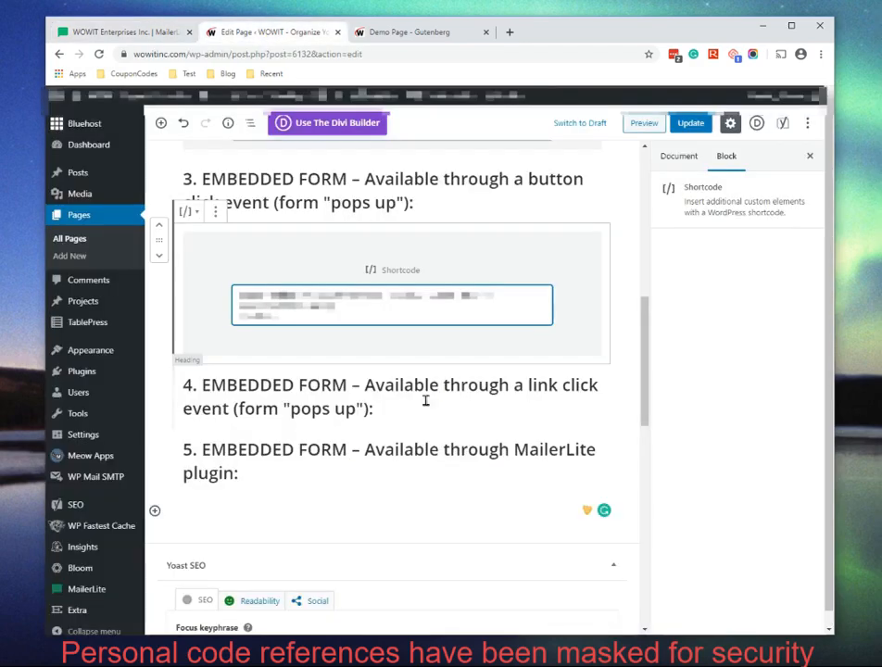
pyautogui.click(392, 428)
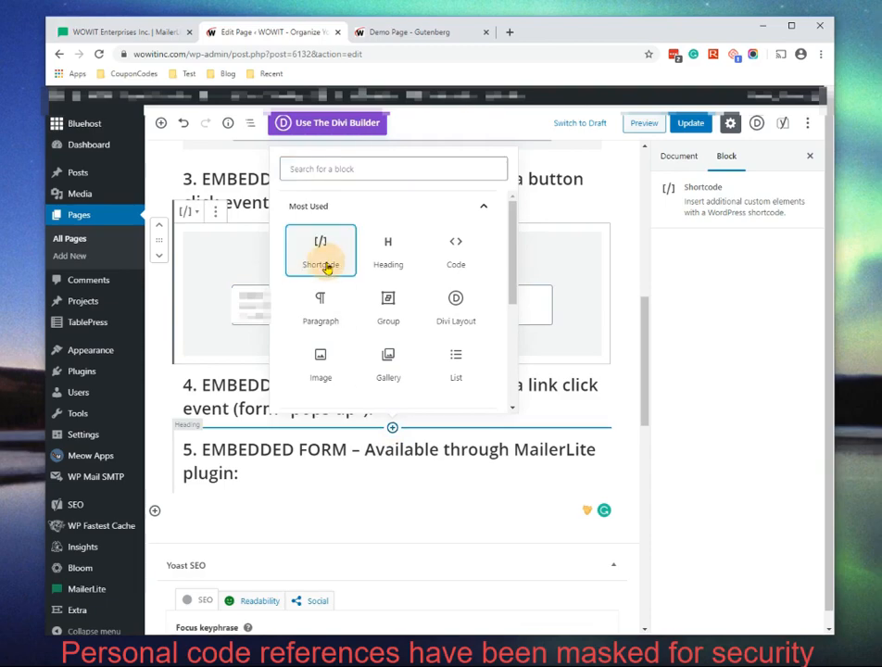
pyautogui.click(324, 252)
pyautogui.hotkey('ctrl', 'v')
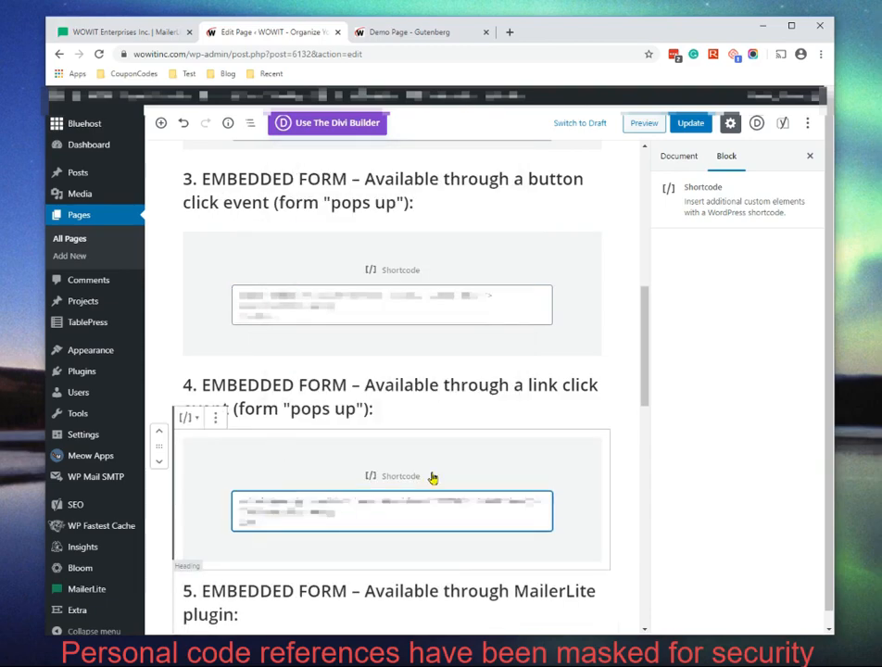
# - Update the demo page in WordPress and reload its live version in the browser
pyautogui.scroll(-1, 593, 472)
pyautogui.scroll(-1, 619, 444)
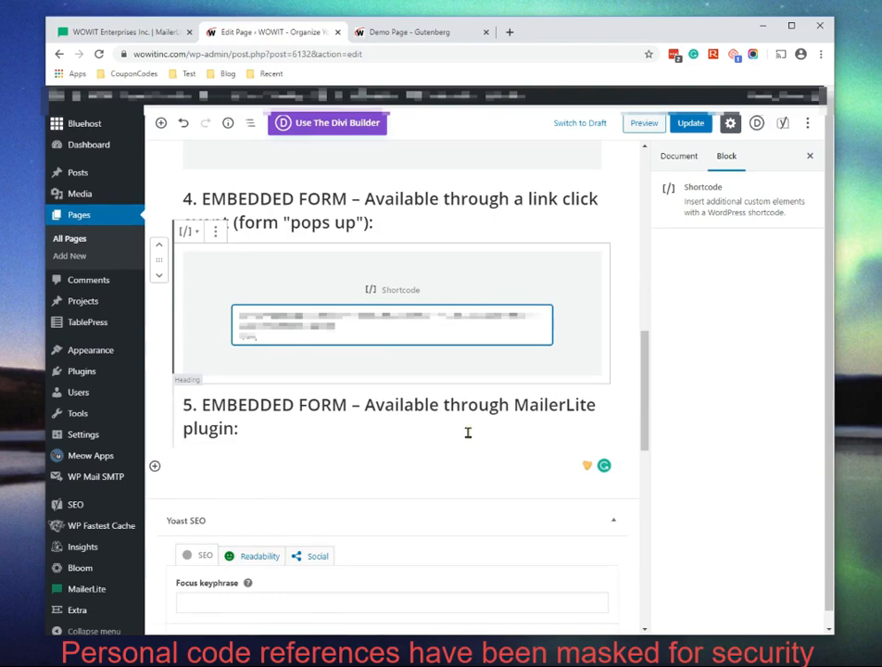
pyautogui.scroll(2, 642, 366)
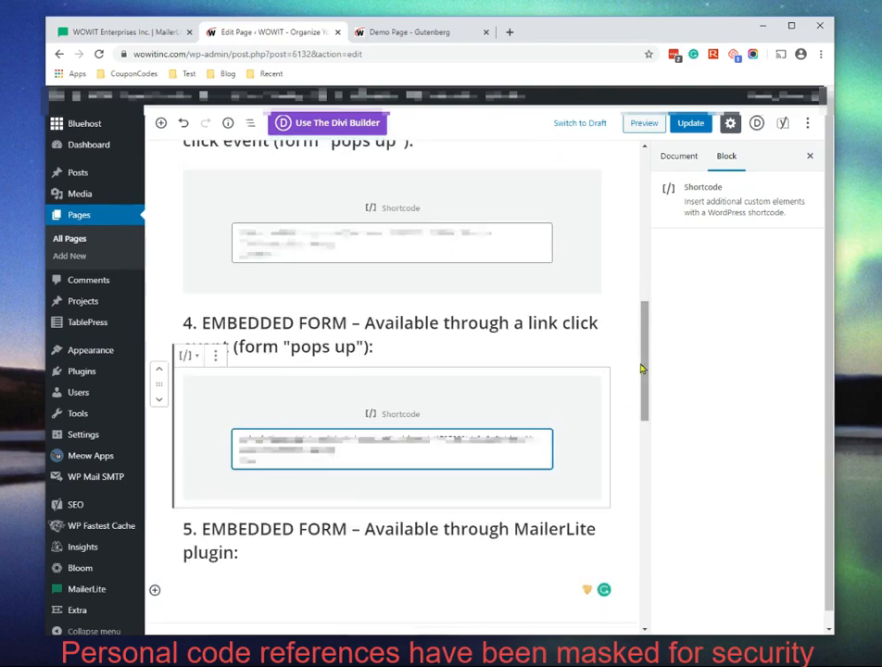
pyautogui.scroll(10, 629, 372)
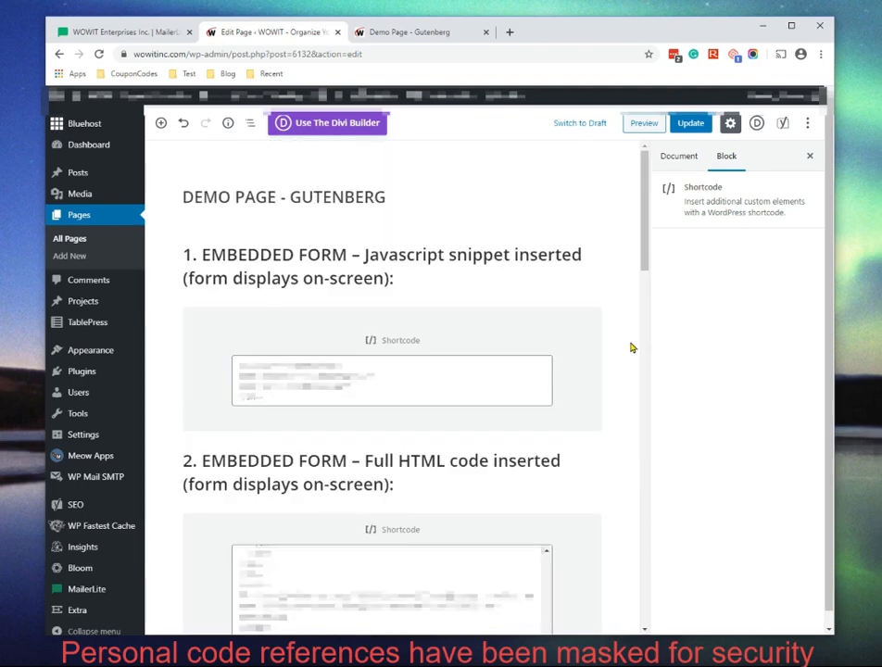
pyautogui.click(689, 124)
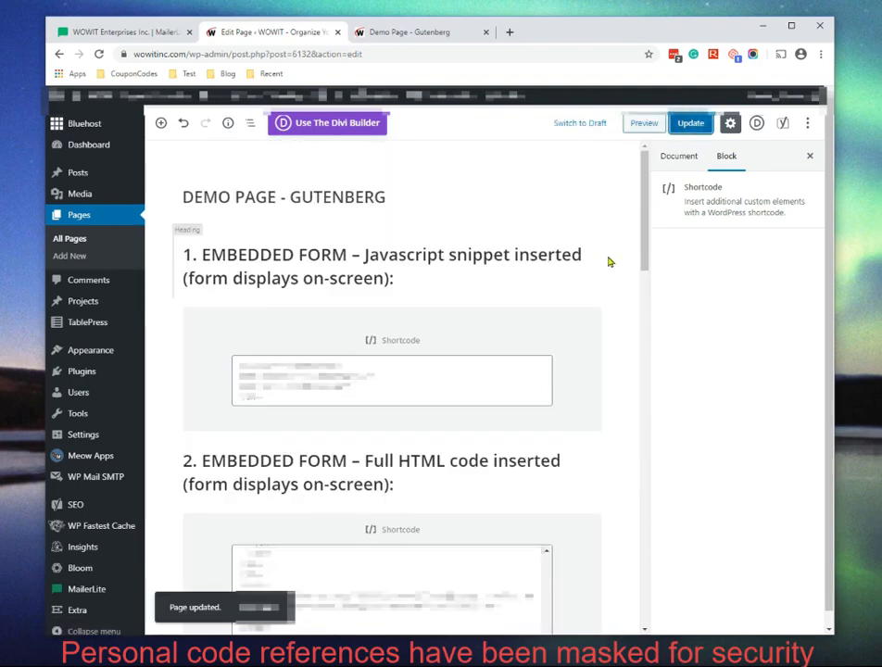
pyautogui.click(419, 38)
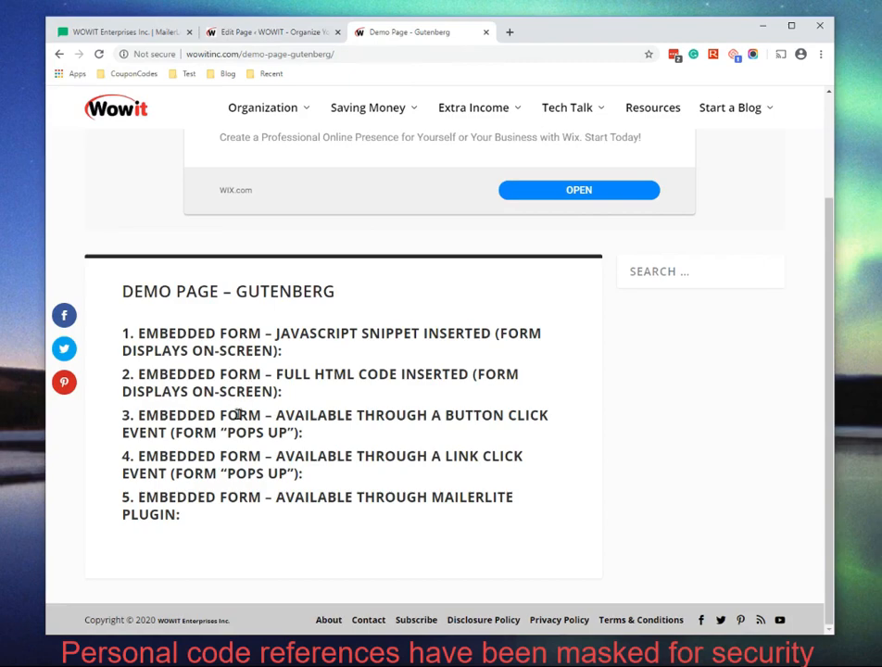
pyautogui.click(99, 54)
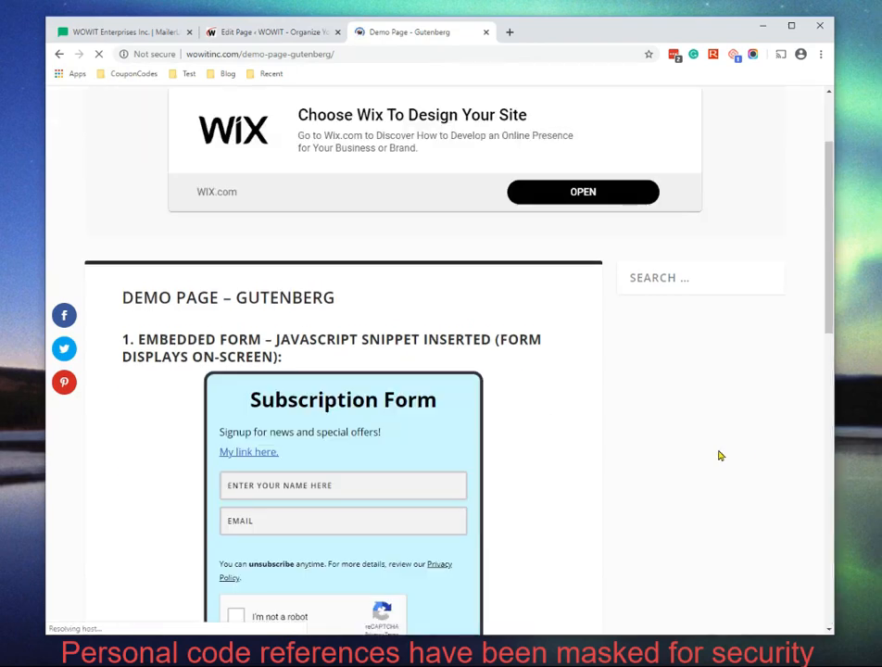
# - Switch to MailerLite and preview the subscription form's design
pyautogui.click(120, 33)
pyautogui.scroll(6, 367, 311)
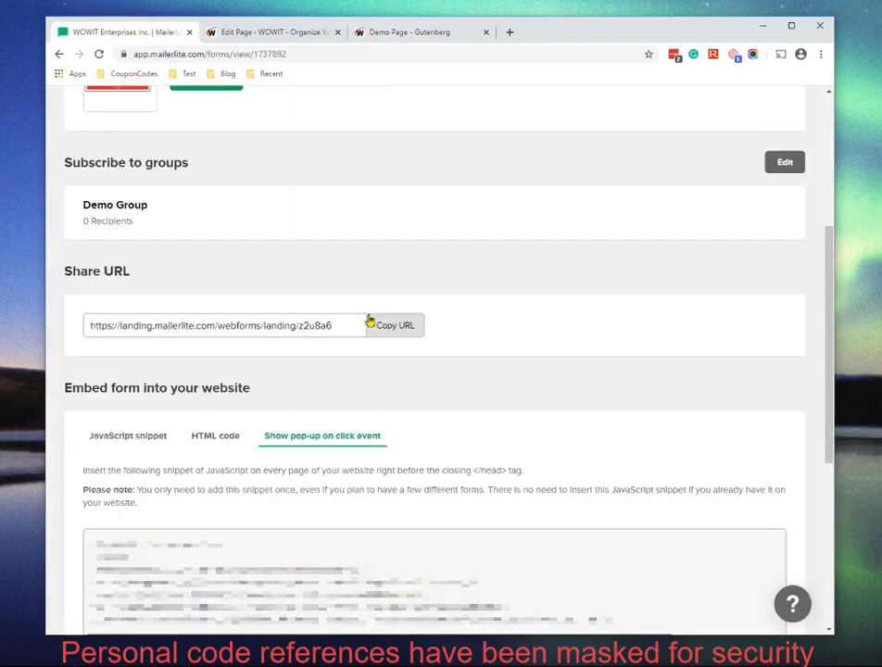
pyautogui.scroll(1, 210, 215)
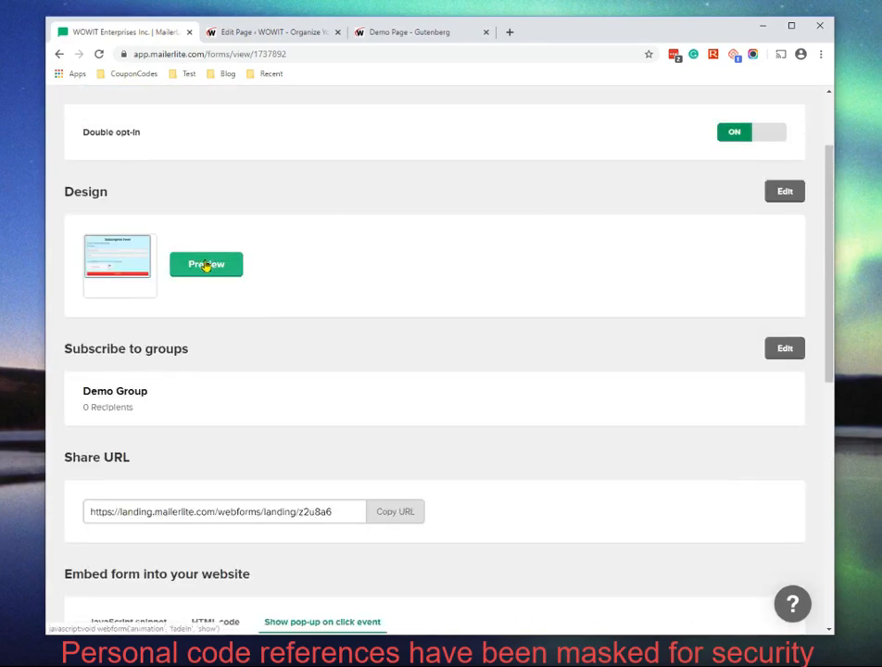
pyautogui.click(205, 265)
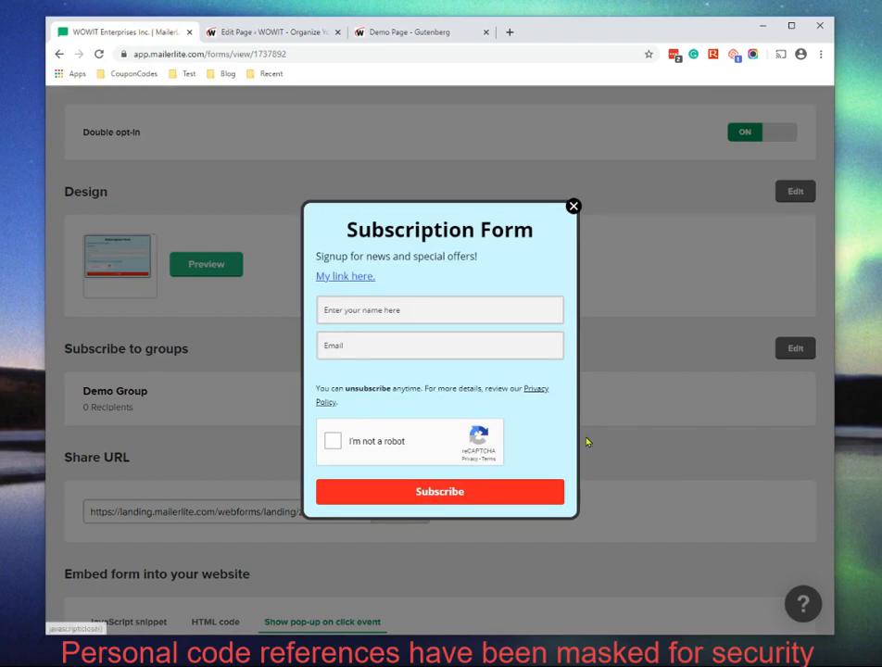
# - Return to the live demo page and compare the embedded forms, pop-up button and pop-up link under headings 1 to 4
pyautogui.click(402, 34)
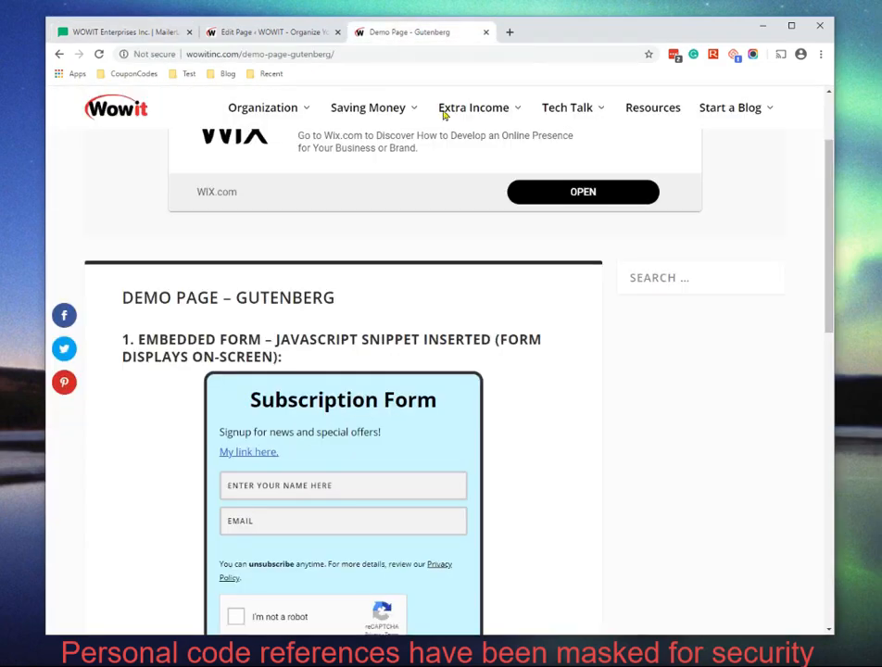
pyautogui.scroll(-3, 684, 482)
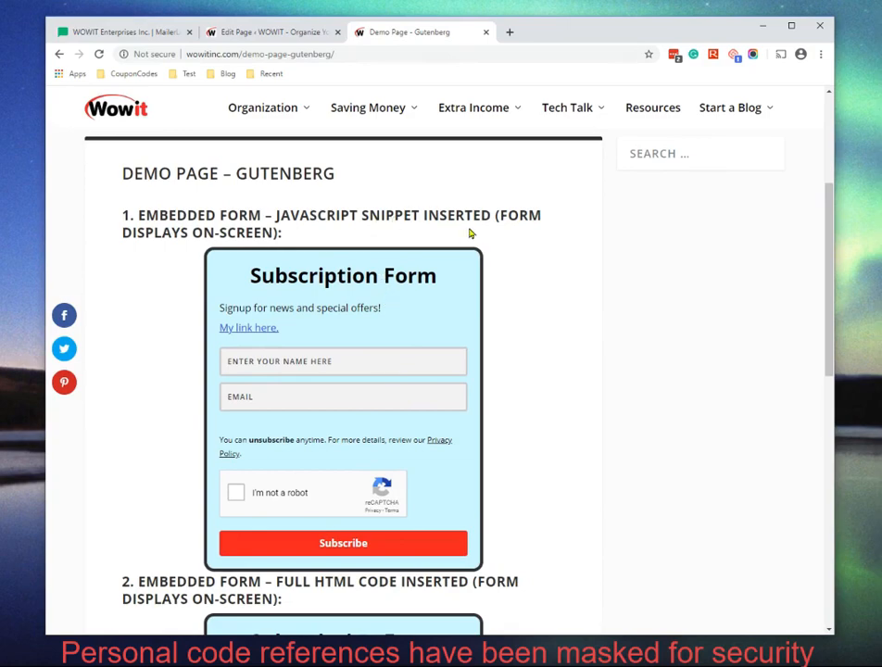
pyautogui.scroll(-6, 724, 372)
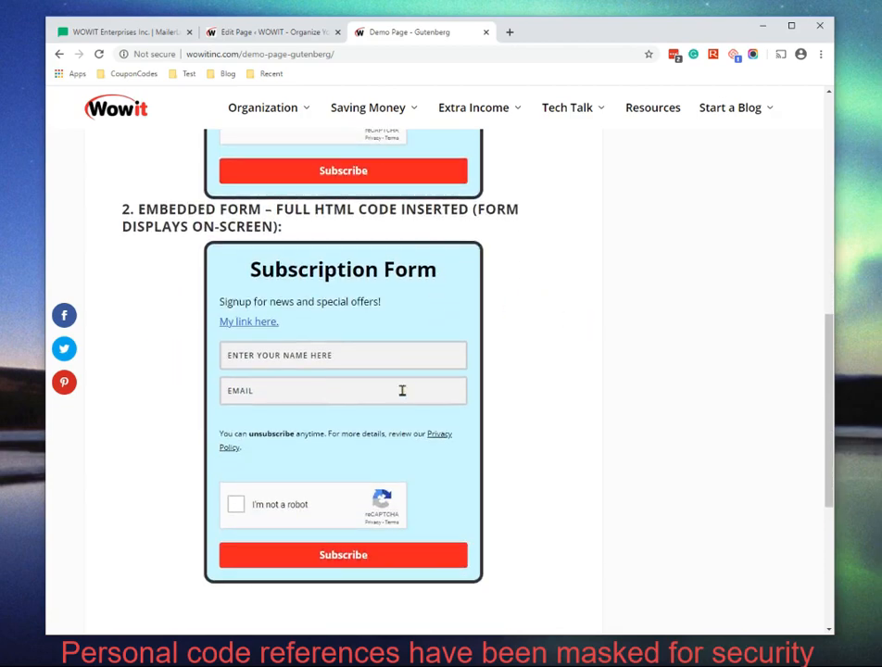
pyautogui.scroll(-5, 625, 495)
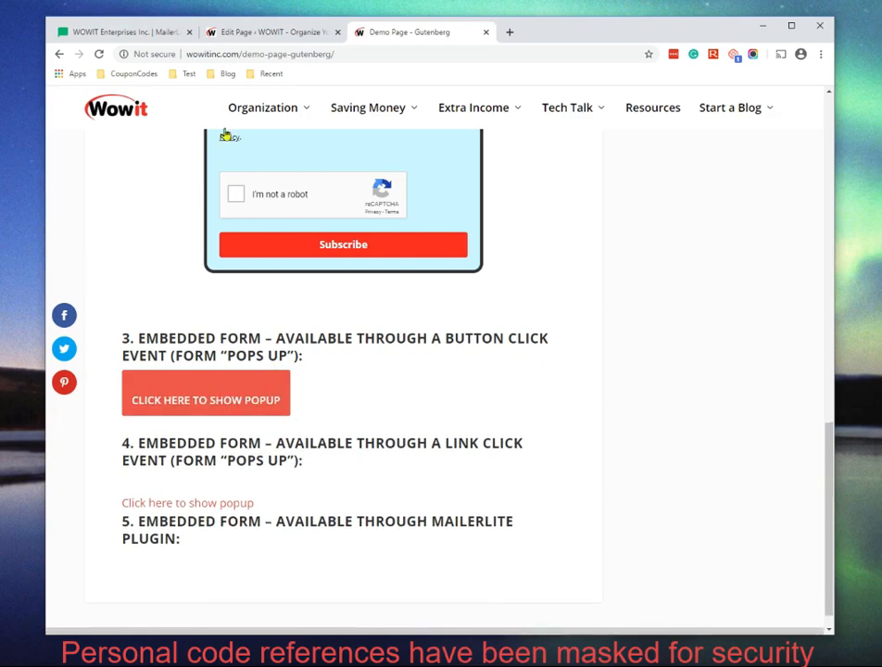
# - In the WordPress page editor, remove the line breaks and extra spaces around "Click here to show popup" in heading 3's button code
pyautogui.click(245, 41)
pyautogui.scroll(-5, 541, 462)
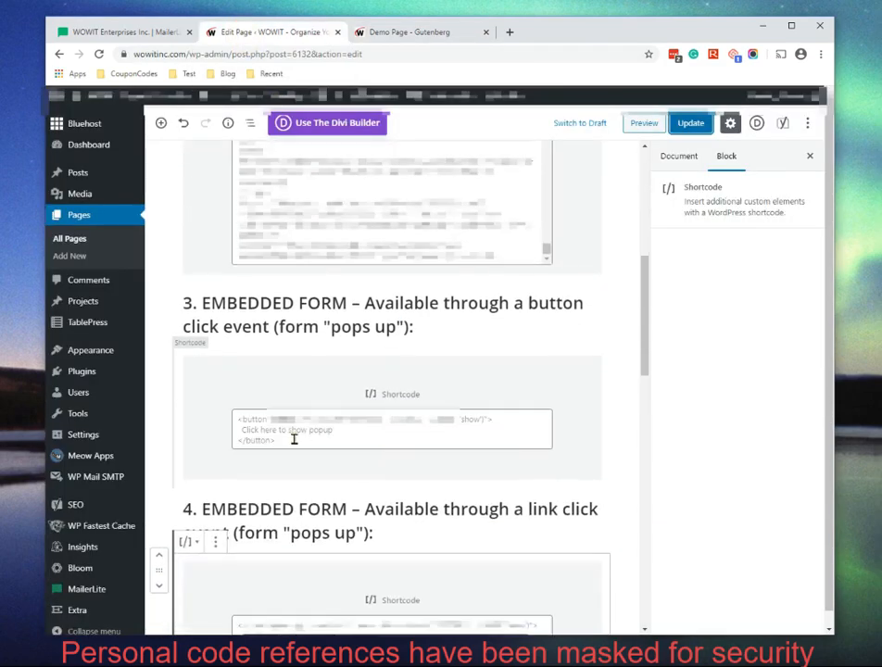
pyautogui.click(294, 439)
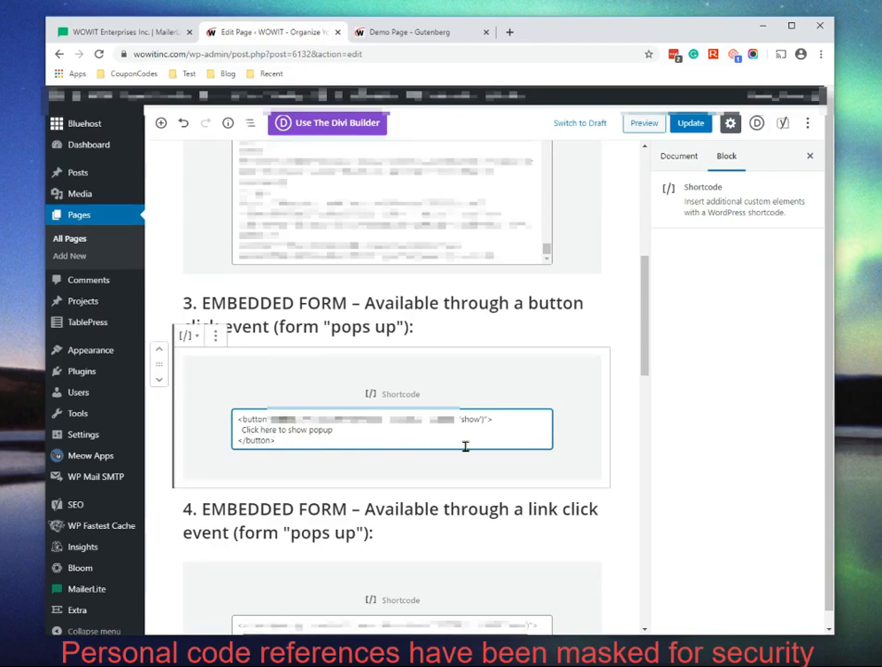
pyautogui.click(500, 417)
pyautogui.press('Delete')
pyautogui.press('Delete')
pyautogui.press('Delete')
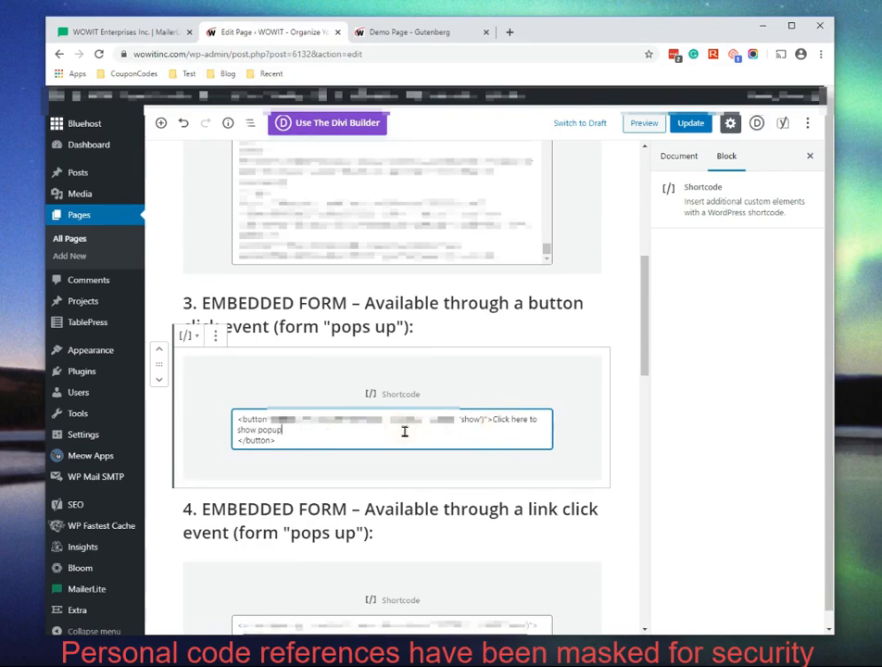
pyautogui.press('Delete')
# - Remove the line breaks and extra spaces around "Click here to show popup" in heading 4's link code
pyautogui.scroll(-1, 547, 454)
pyautogui.scroll(-2, 546, 453)
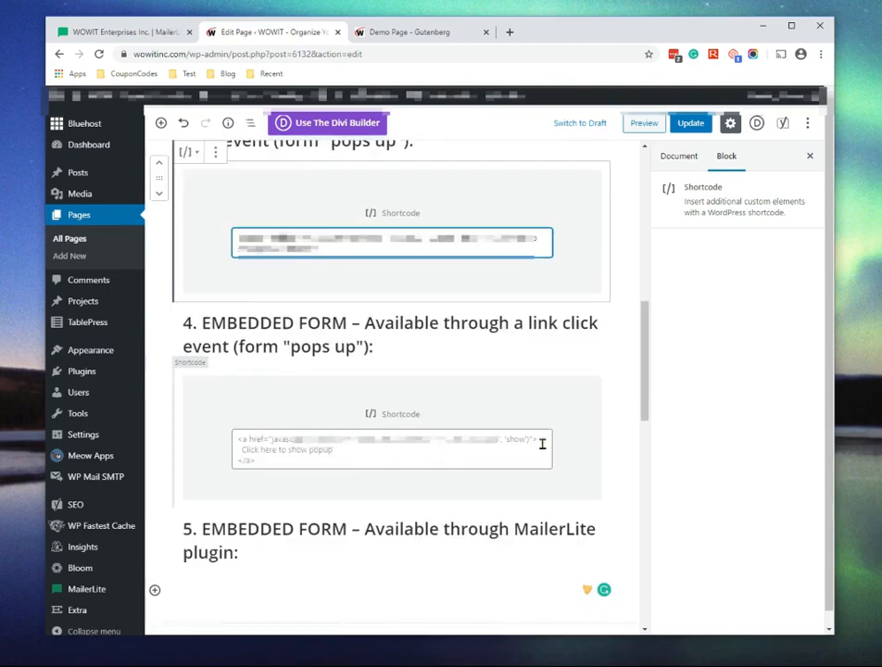
pyautogui.click(542, 443)
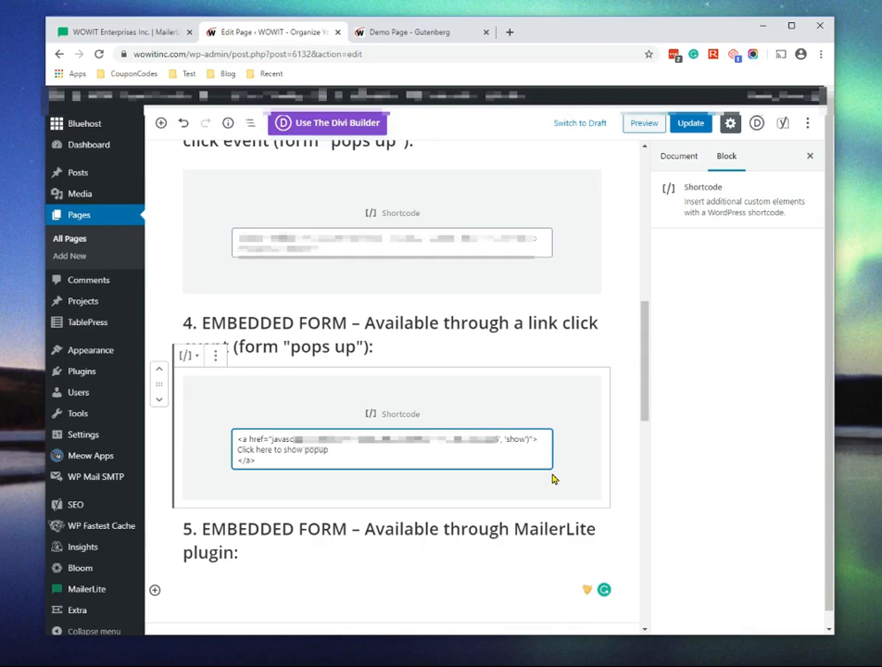
pyautogui.press('Delete')
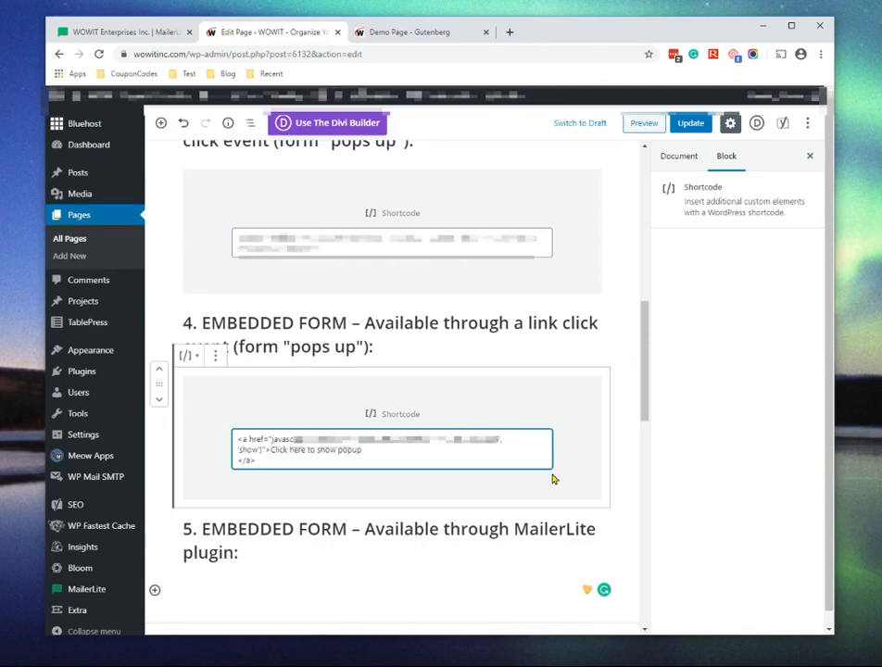
pyautogui.click(547, 447)
pyautogui.press('Delete')
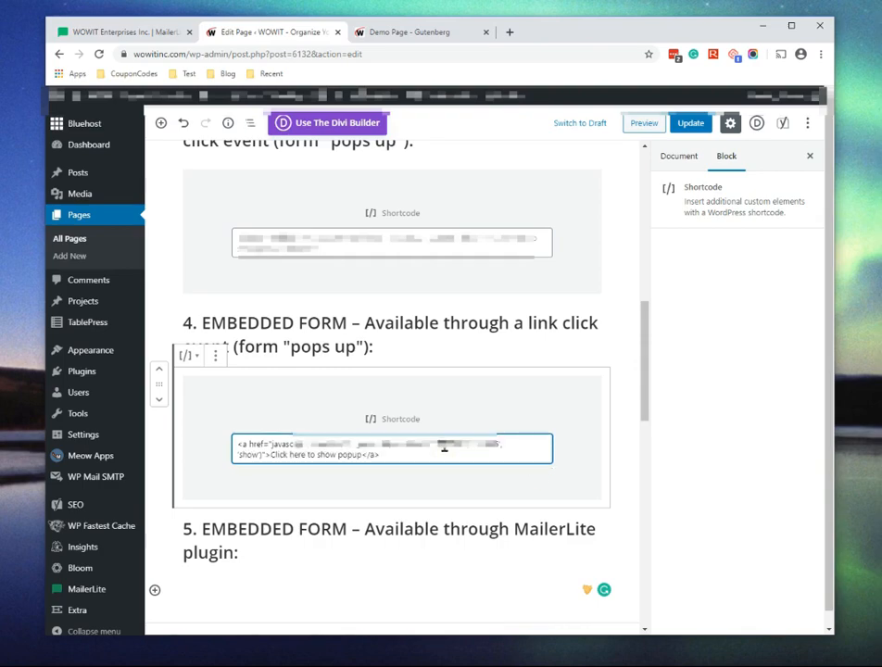
# - Update the page with the cleaned-up pop-up codes and reload the live demo page
pyautogui.click(685, 124)
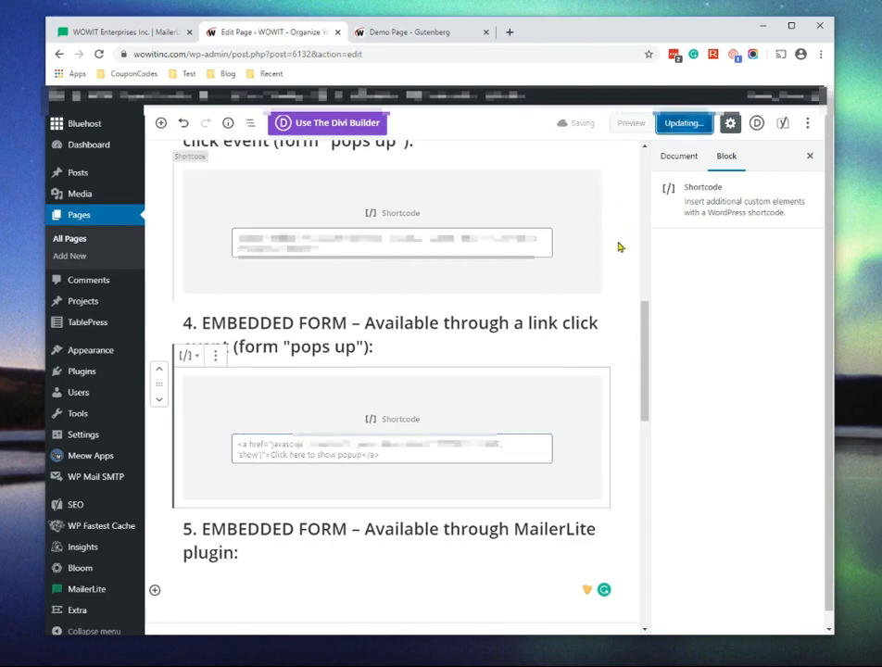
pyautogui.click(422, 34)
pyautogui.click(98, 54)
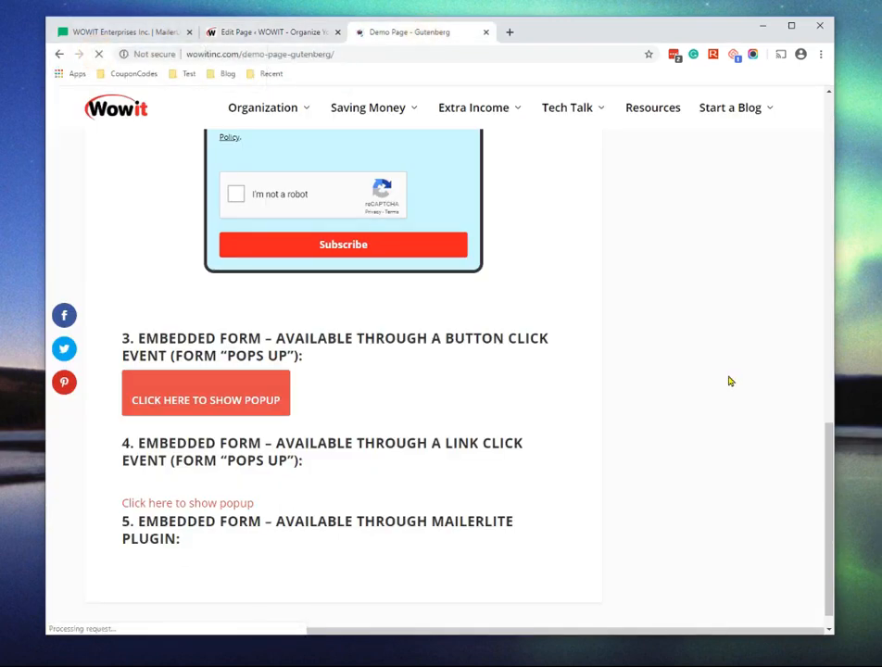
# - Test the pop-up button under heading 3 and the pop-up link under heading 4 on the live page, closing each form
pyautogui.scroll(-3, 687, 524)
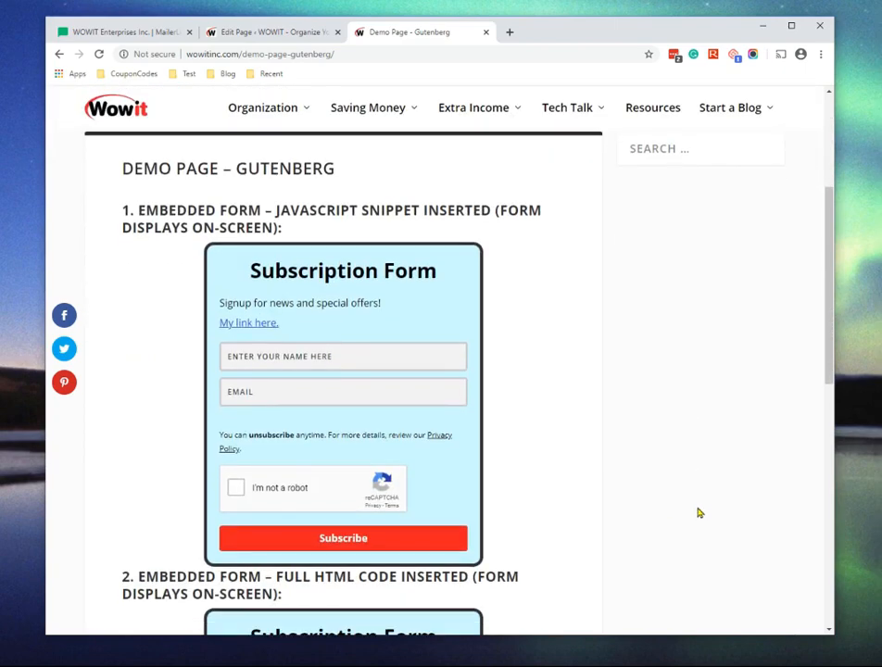
pyautogui.scroll(-2, 583, 470)
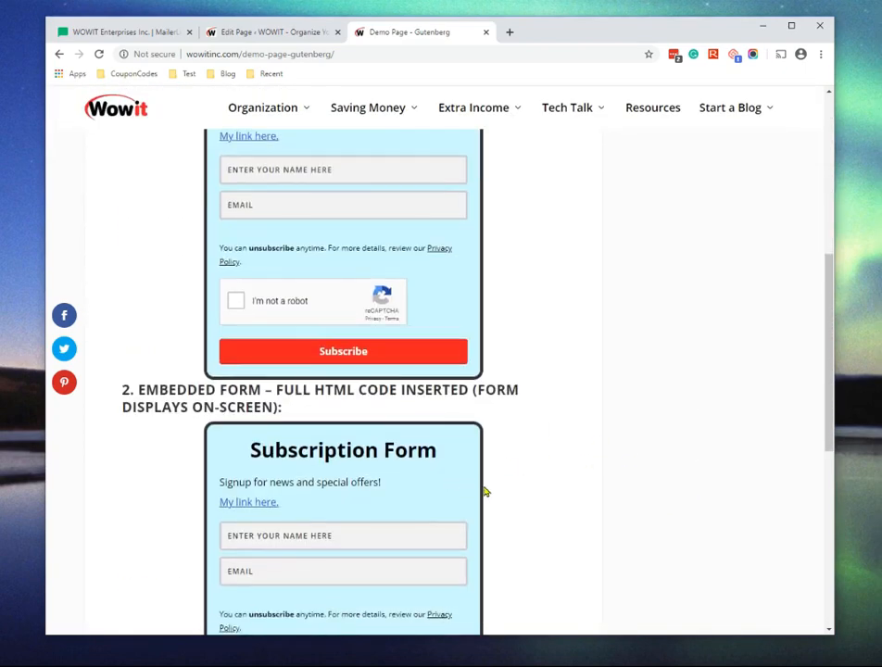
pyautogui.scroll(-2, 518, 482)
pyautogui.scroll(-4, 559, 473)
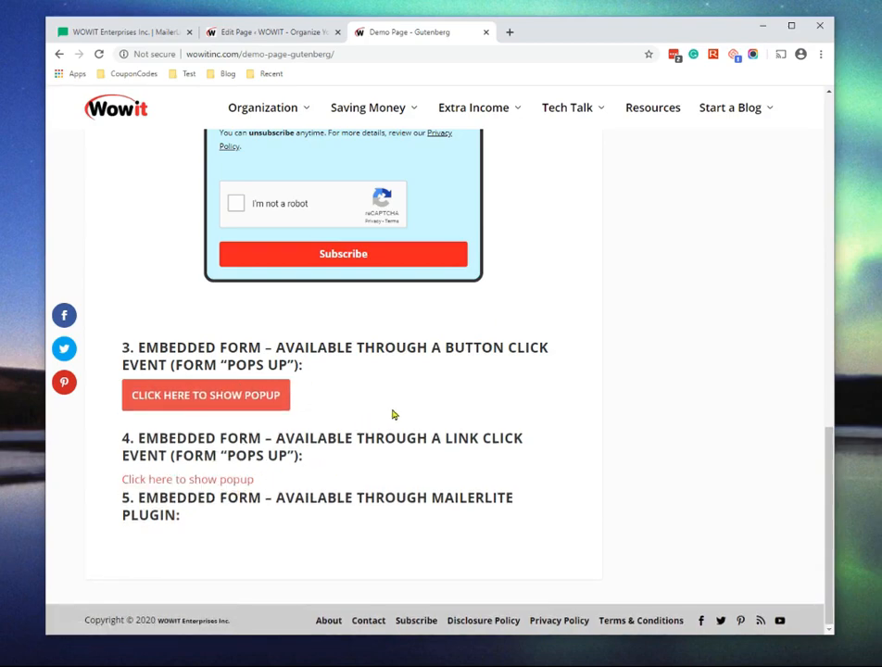
pyautogui.click(233, 396)
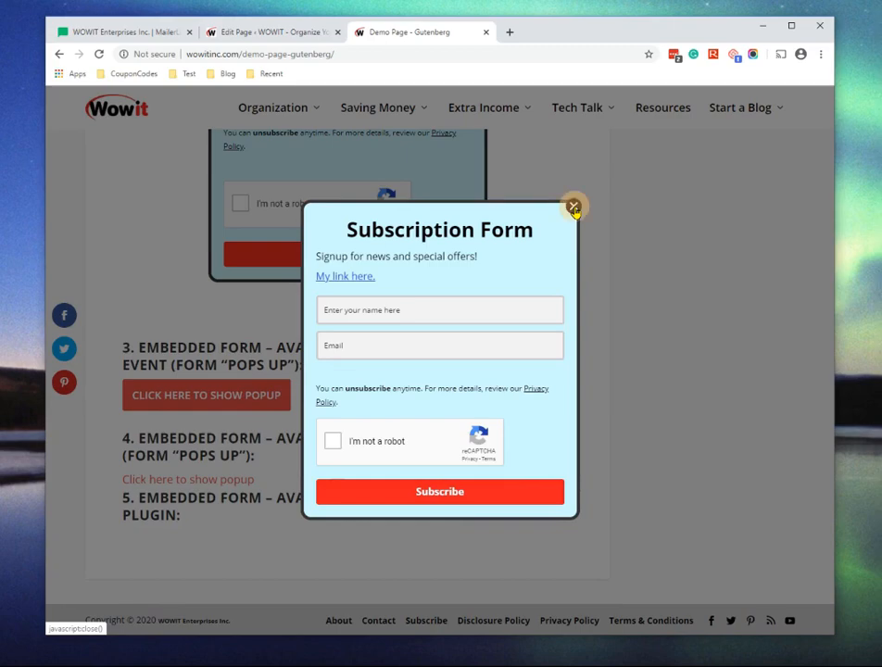
pyautogui.click(573, 206)
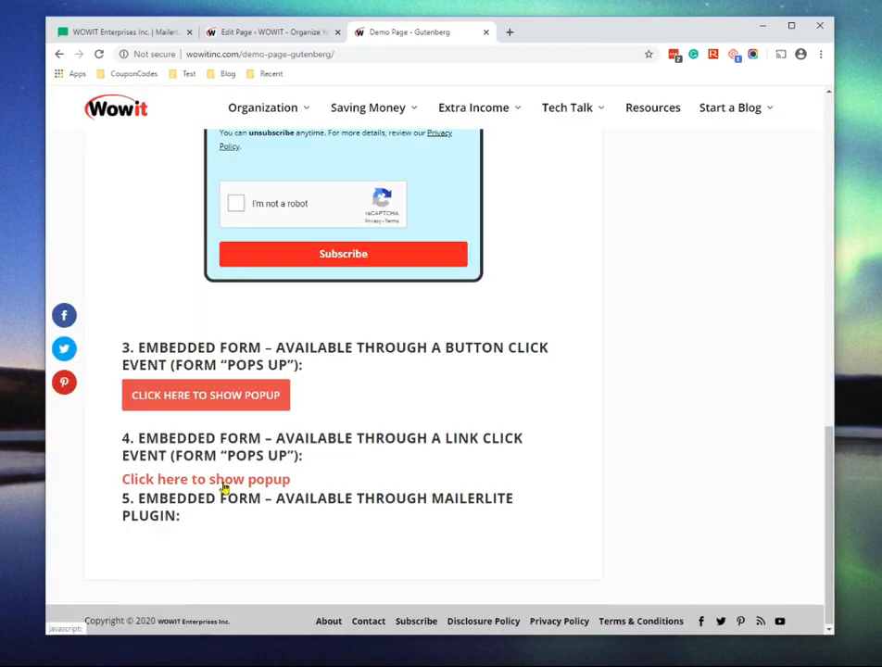
pyautogui.click(224, 482)
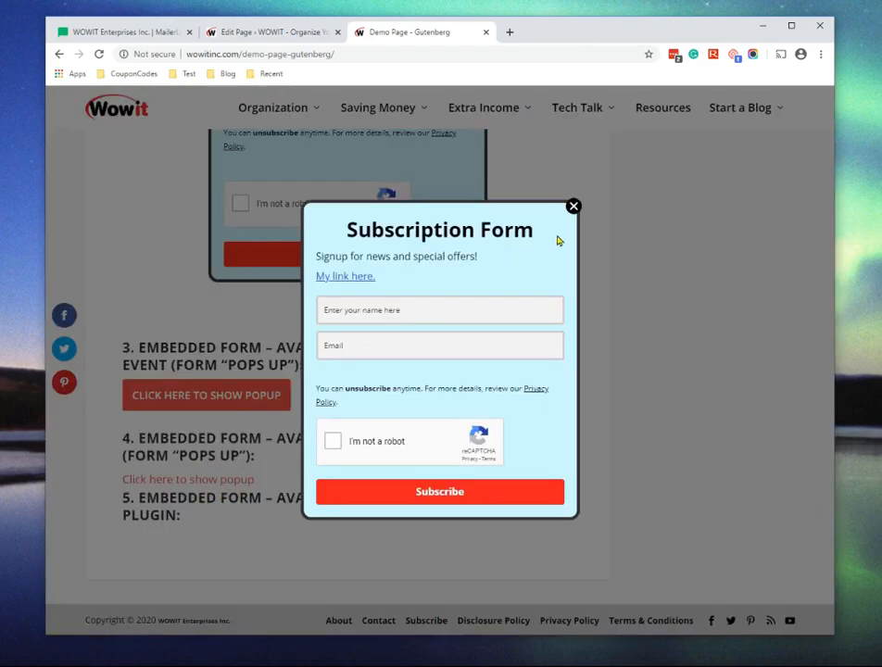
pyautogui.click(573, 207)
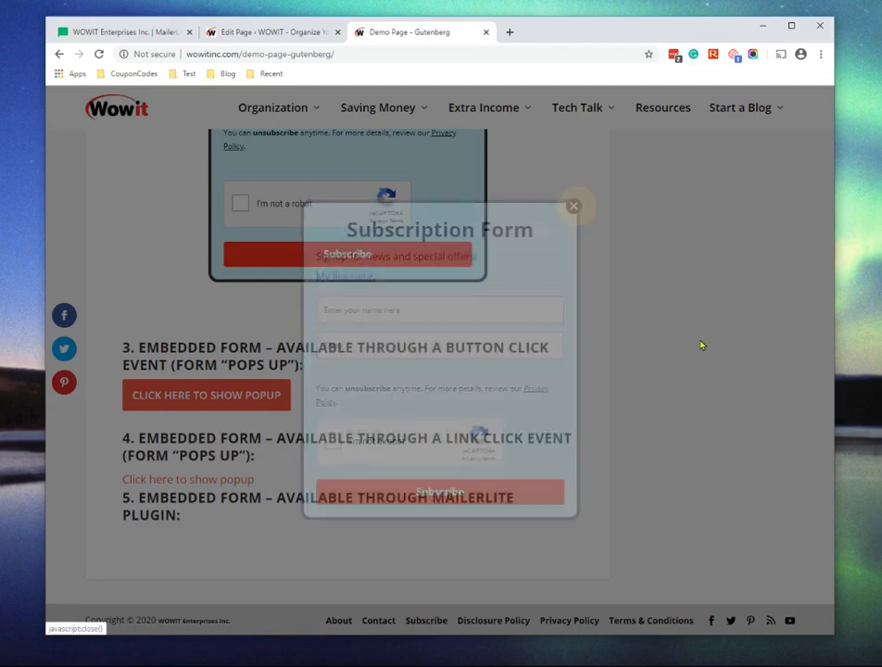